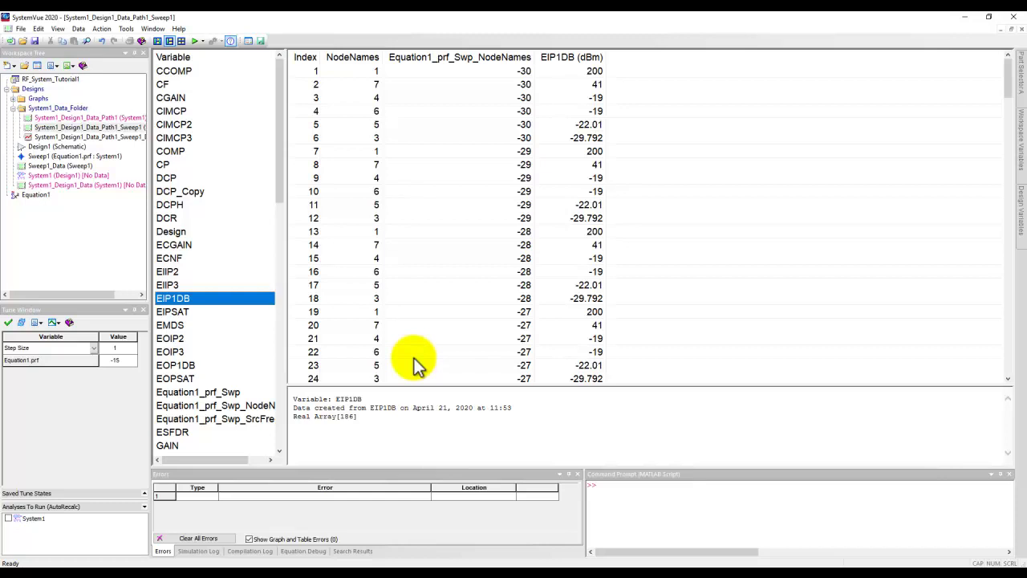
Step: Review the available actions for the EIP1DB variable and view the ECGAIN data in the old dataset viewer
{"action": "right_click", "coordinate": [185, 303]}
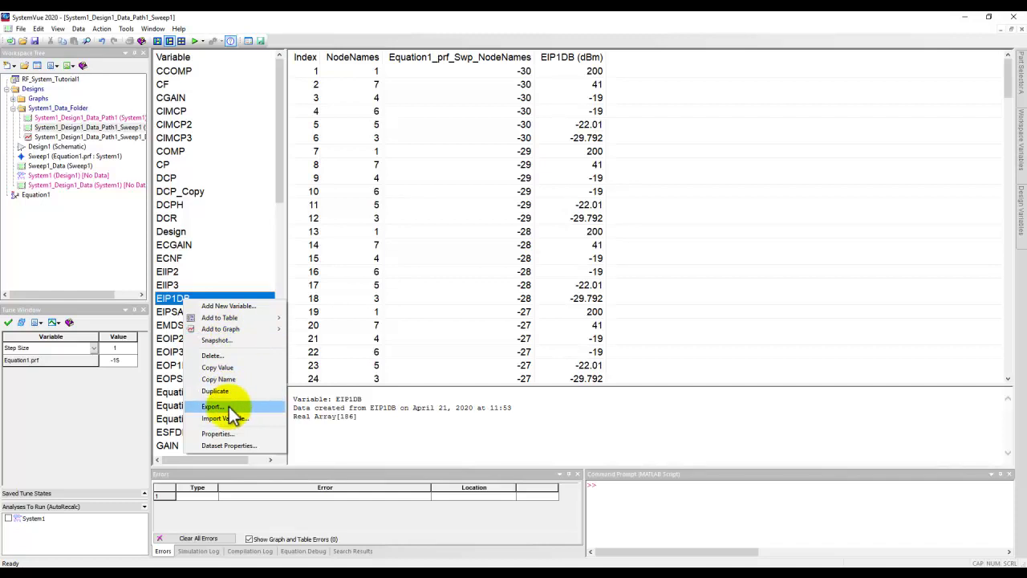
{"action": "left_click", "coordinate": [406, 323]}
{"action": "left_click", "coordinate": [413, 325]}
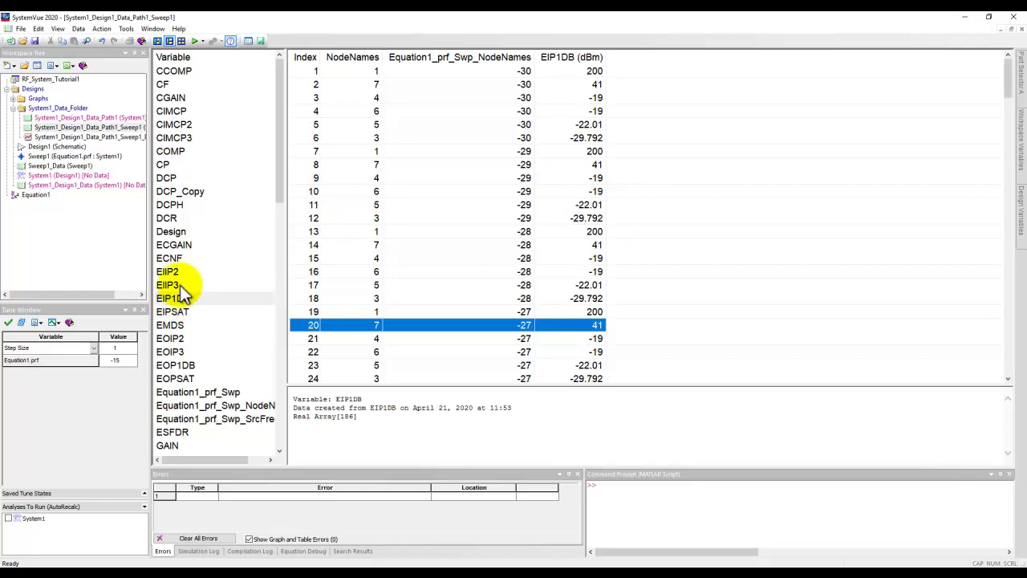
{"action": "left_click", "coordinate": [190, 245]}
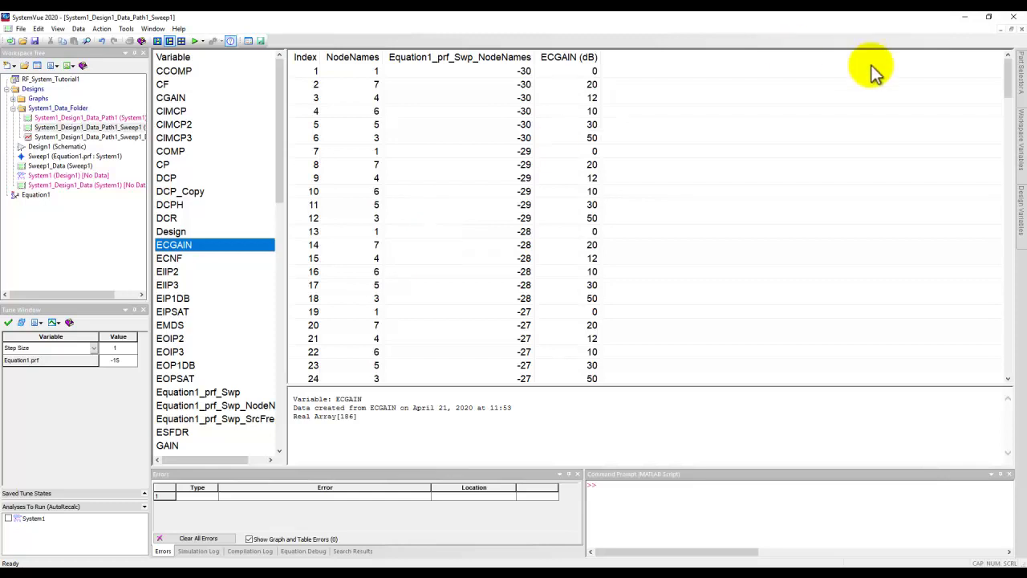
Step: Switch to SystemVue 2020 Update 1, open the System1_Design1_Data_Path1_Sweep1 dataset, and narrow its variable list
{"action": "left_click", "coordinate": [964, 17]}
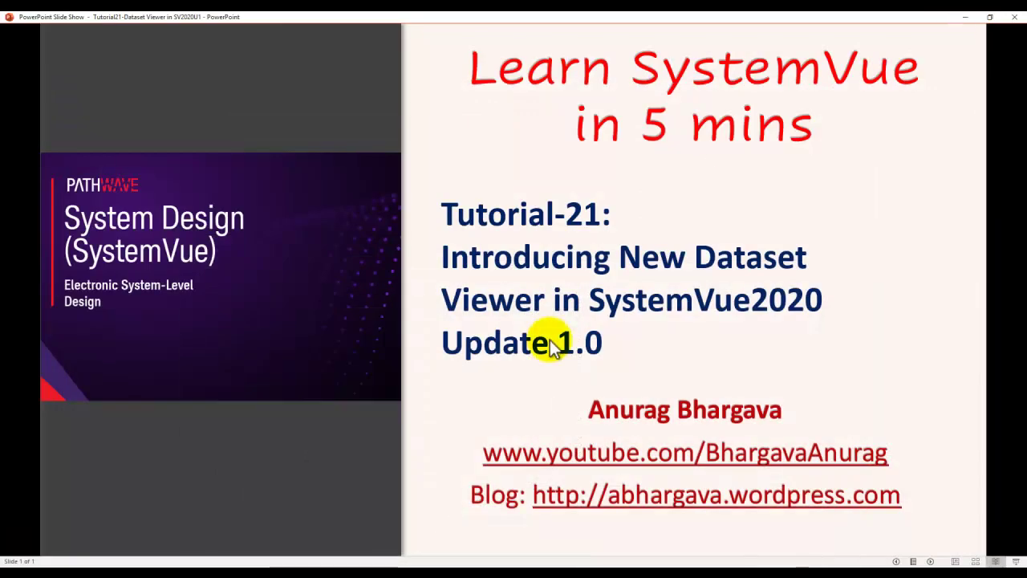
{"action": "left_click", "coordinate": [414, 572]}
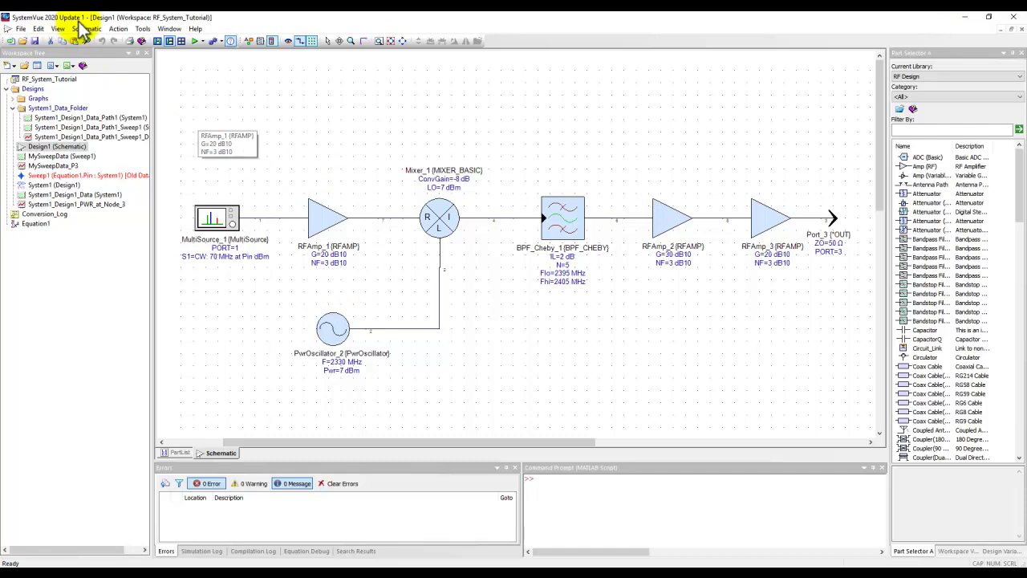
{"action": "double_click", "coordinate": [71, 128]}
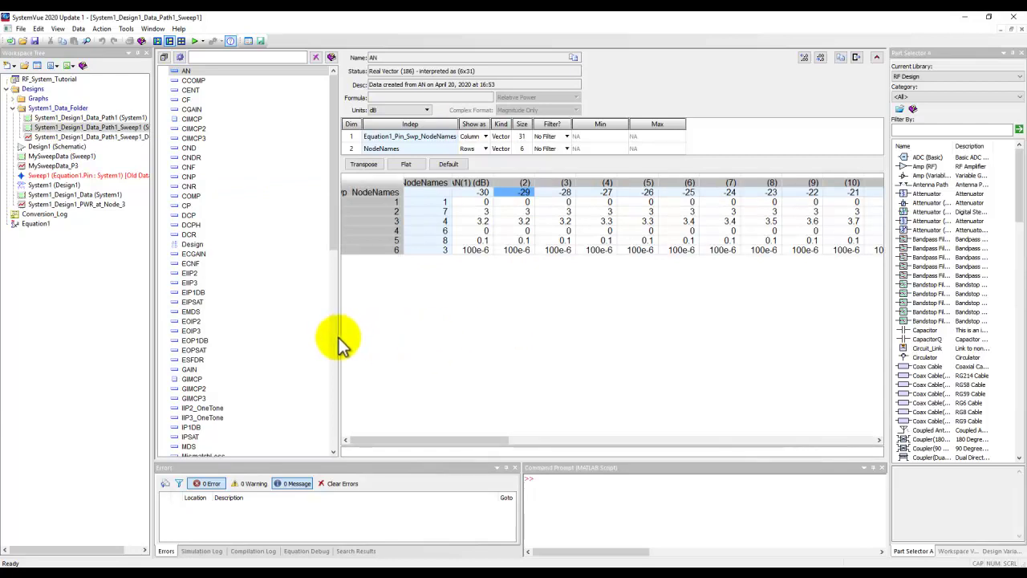
{"action": "left_click_drag", "start_coordinate": [339, 337], "coordinate": [255, 338]}
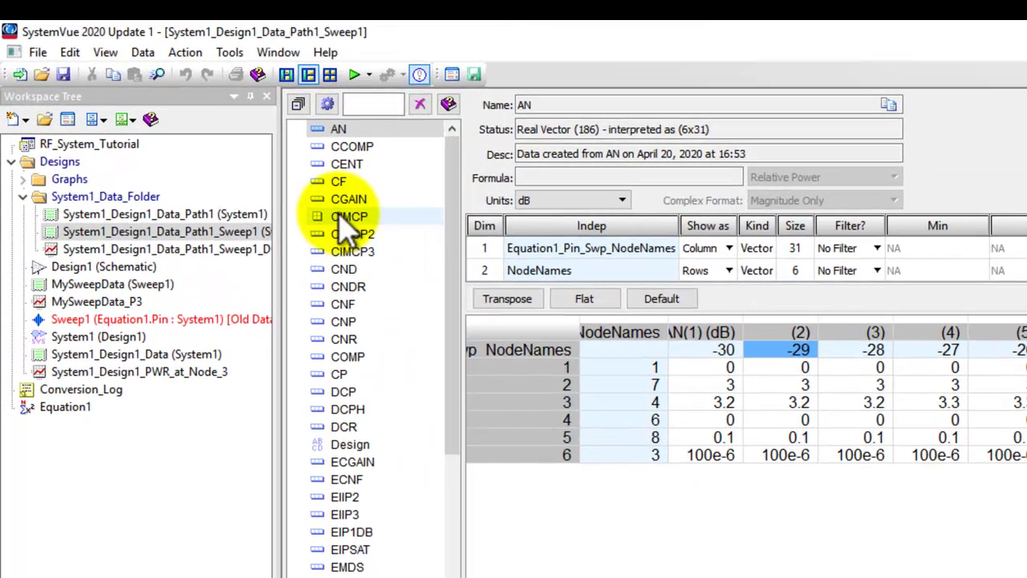
Step: Display the CNP variable and look through all of its sweep columns
{"action": "left_click", "coordinate": [335, 324]}
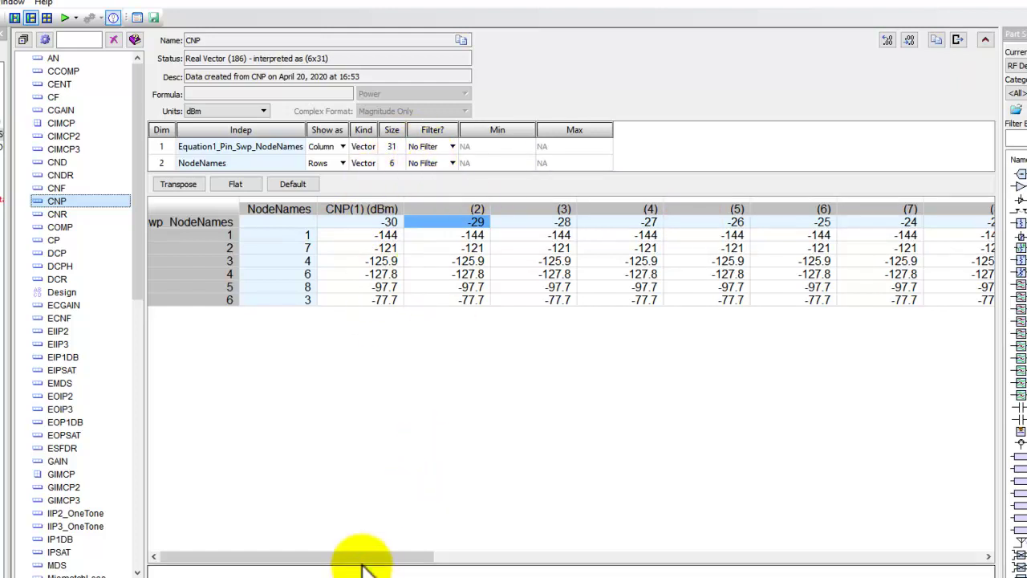
{"action": "left_click_drag", "start_coordinate": [361, 562], "coordinate": [1003, 551]}
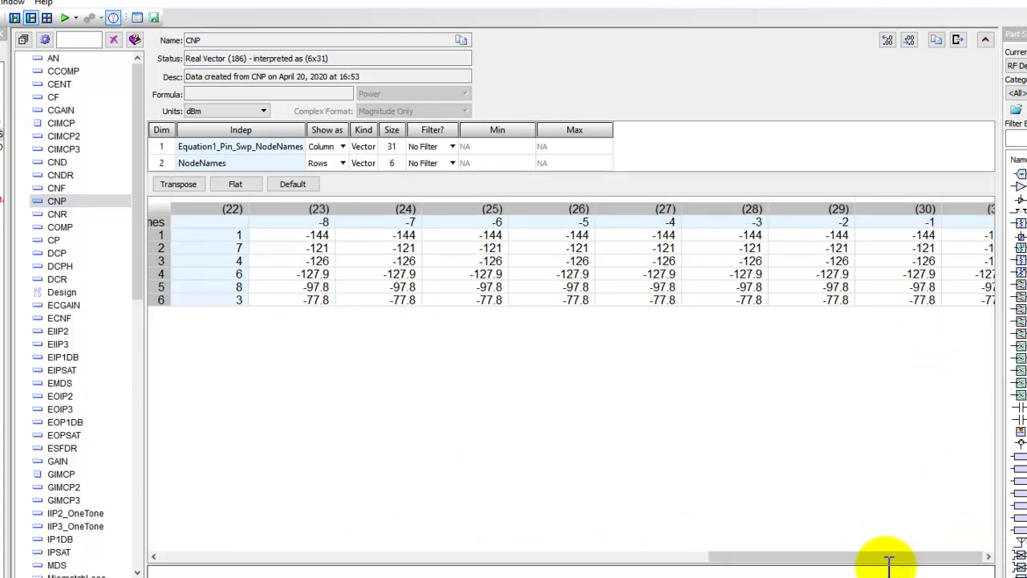
{"action": "left_click_drag", "start_coordinate": [885, 553], "coordinate": [298, 551]}
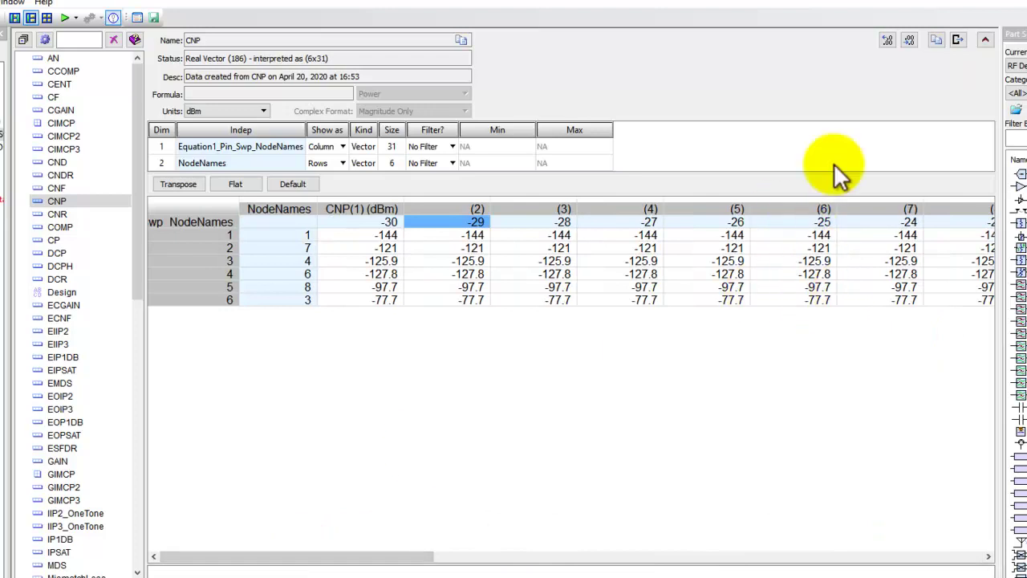
Step: Try displaying the CNP values with four decimal places and reduce them back to one
{"action": "left_click", "coordinate": [889, 38]}
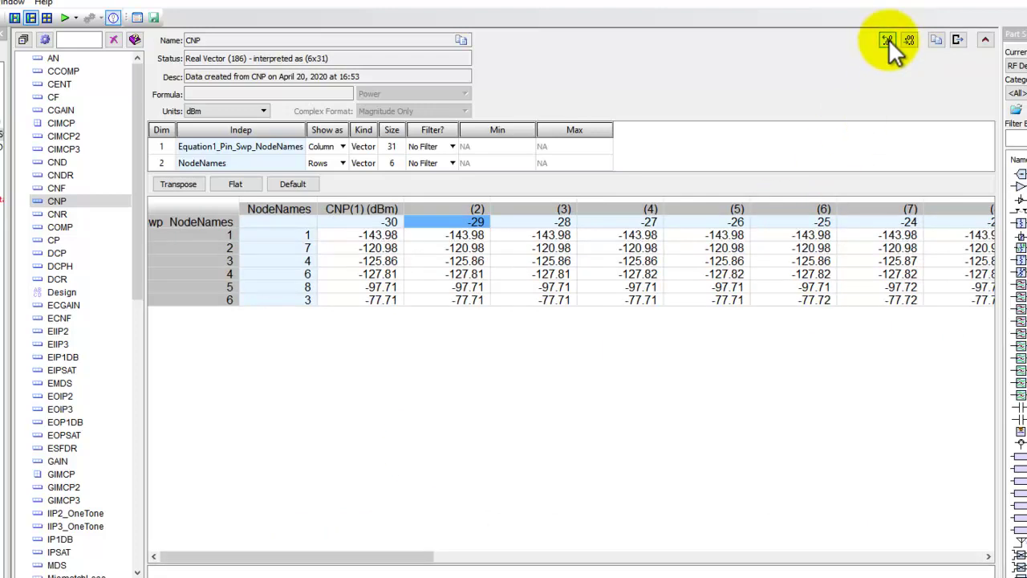
{"action": "left_click", "coordinate": [888, 38]}
{"action": "left_click", "coordinate": [889, 39]}
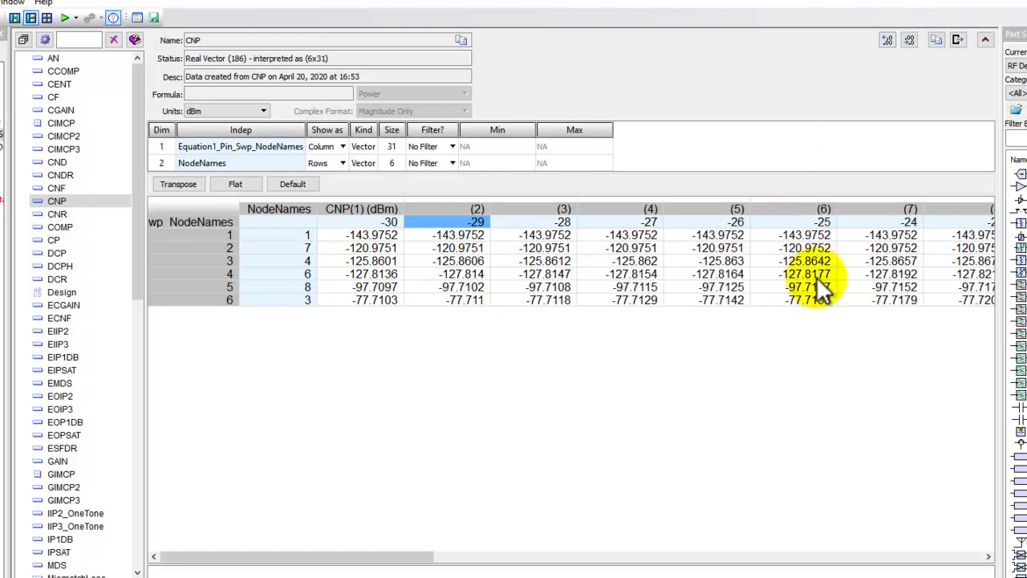
{"action": "left_click", "coordinate": [908, 42]}
{"action": "left_click", "coordinate": [909, 42]}
{"action": "left_click", "coordinate": [909, 42]}
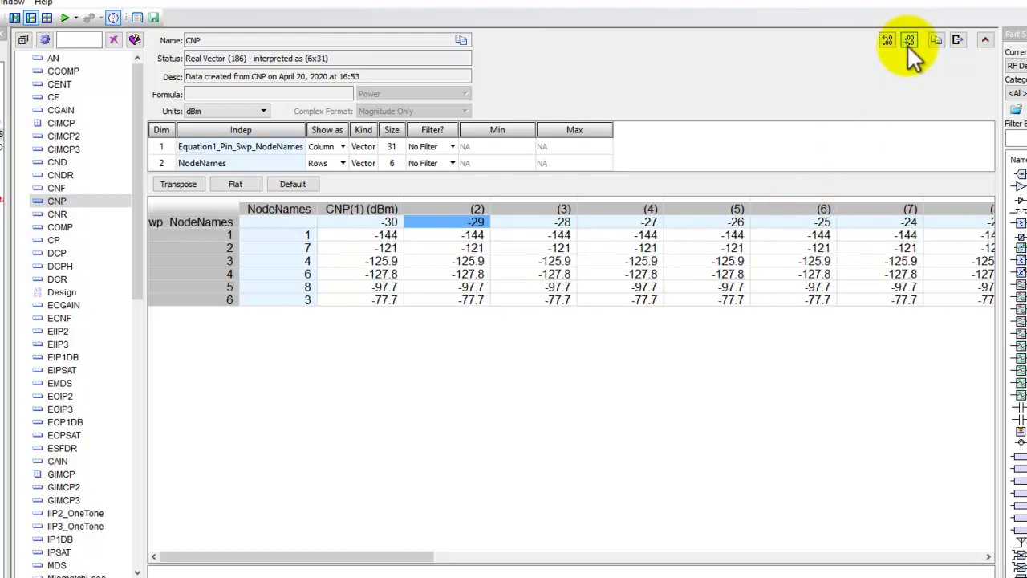
Step: Display the CNP values with three decimal places and inspect the full-precision value at index (5,5)
{"action": "left_click", "coordinate": [887, 40]}
{"action": "left_click", "coordinate": [887, 40]}
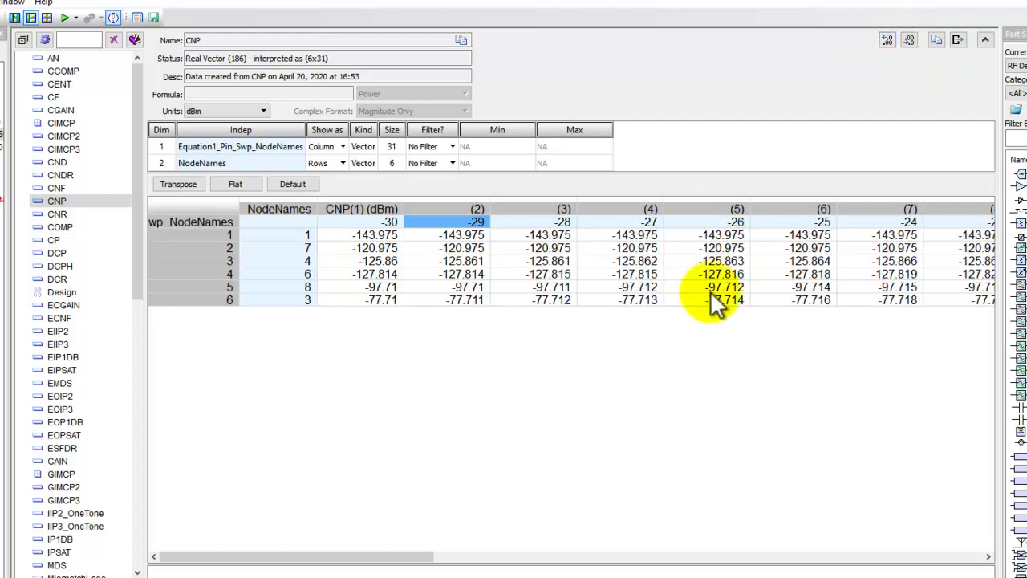
{"action": "mouse_move", "coordinate": [707, 303]}
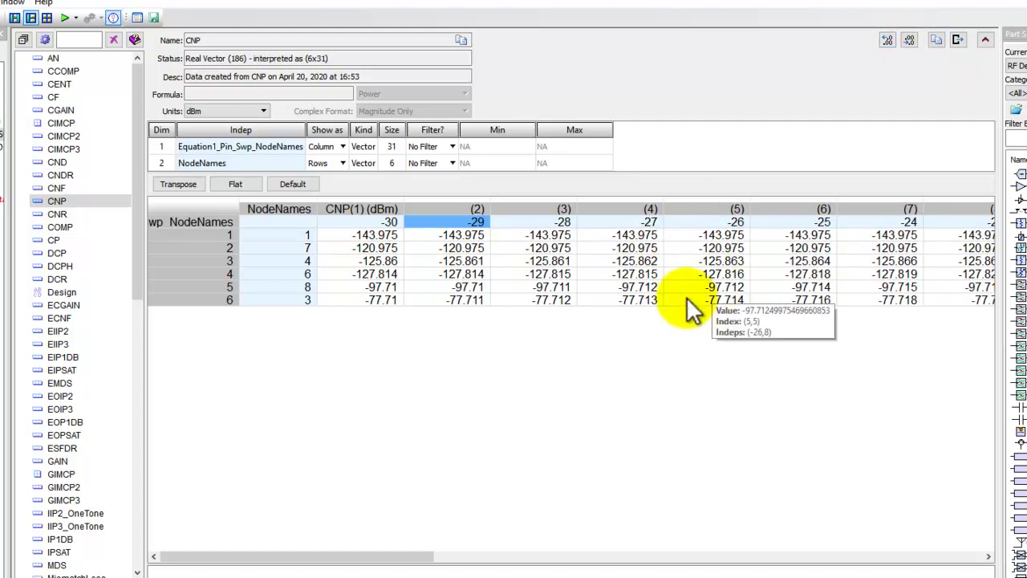
Step: Display the CP variable's data and toggle its property details between hidden and shown, leaving them shown
{"action": "left_click", "coordinate": [63, 254]}
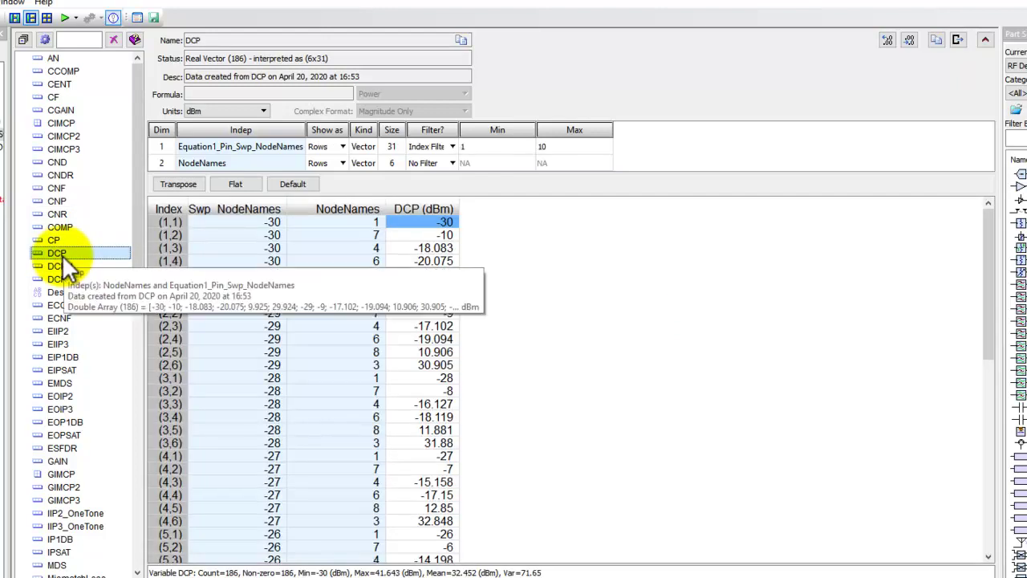
{"action": "left_click", "coordinate": [53, 240]}
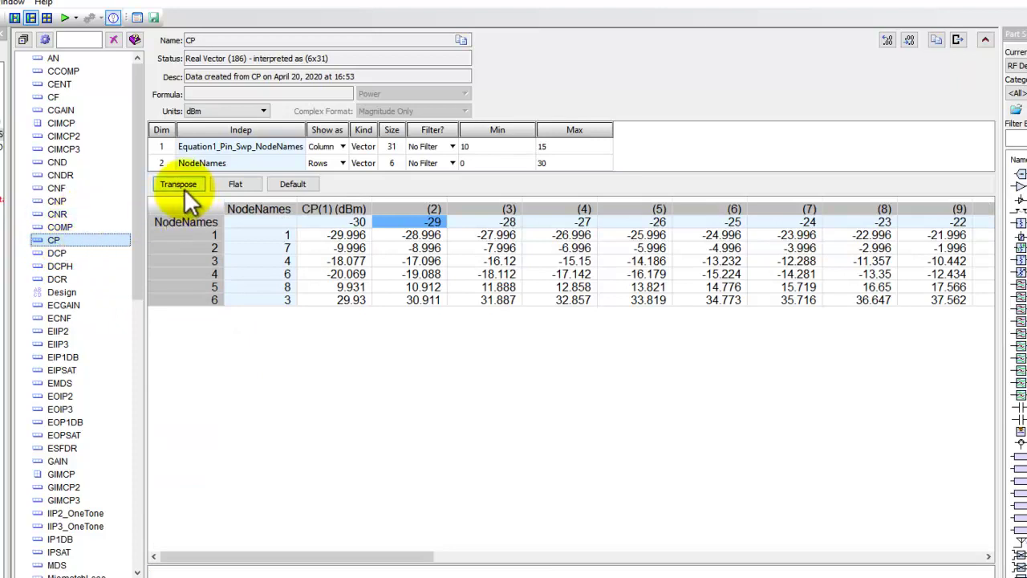
{"action": "left_click", "coordinate": [985, 40]}
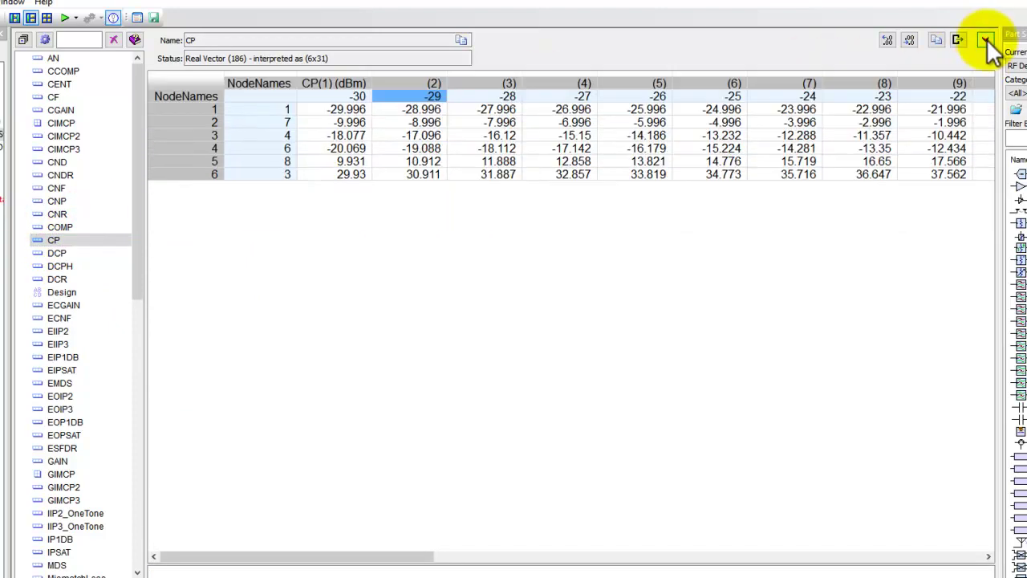
{"action": "left_click", "coordinate": [987, 41]}
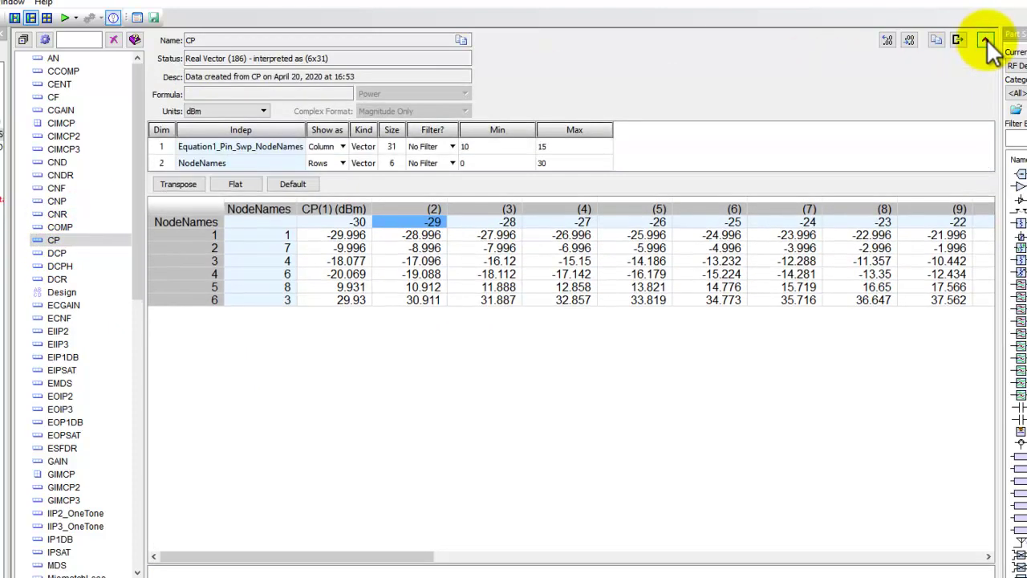
{"action": "left_click", "coordinate": [986, 41]}
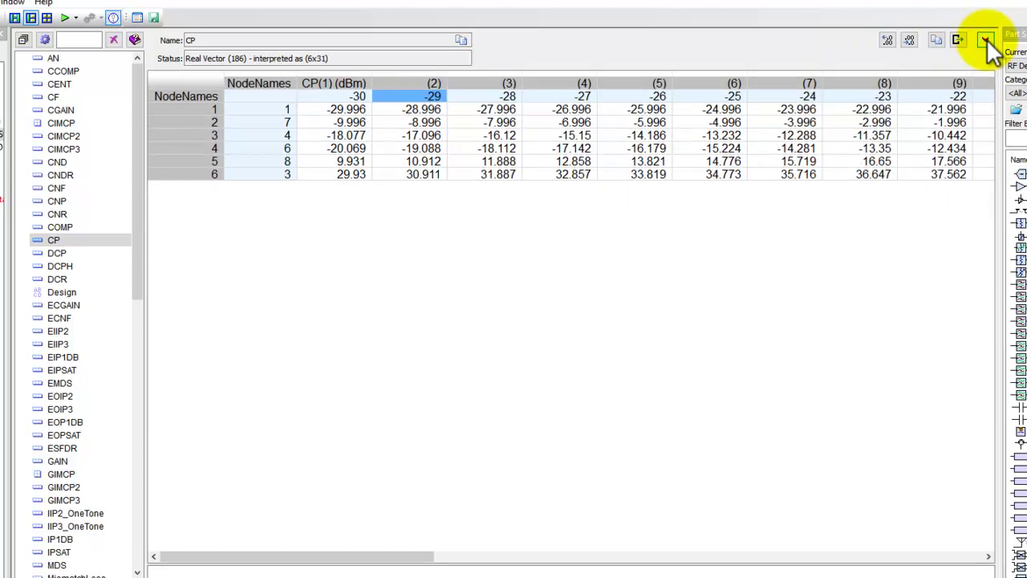
{"action": "left_click", "coordinate": [986, 40]}
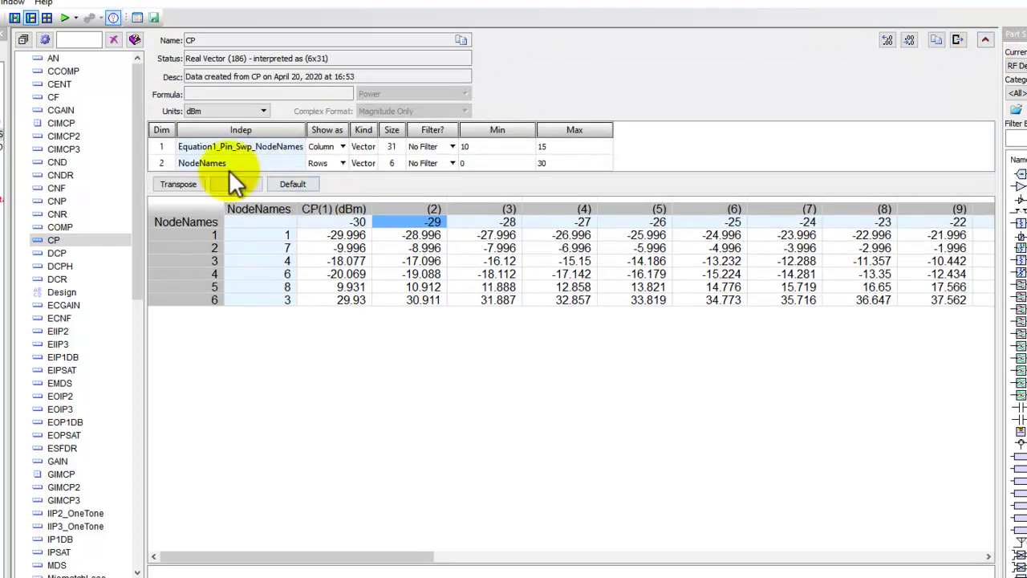
Step: Transpose the CP table and narrow its Equation1_Pin_Swp_NodeNames column
{"action": "left_click", "coordinate": [181, 185]}
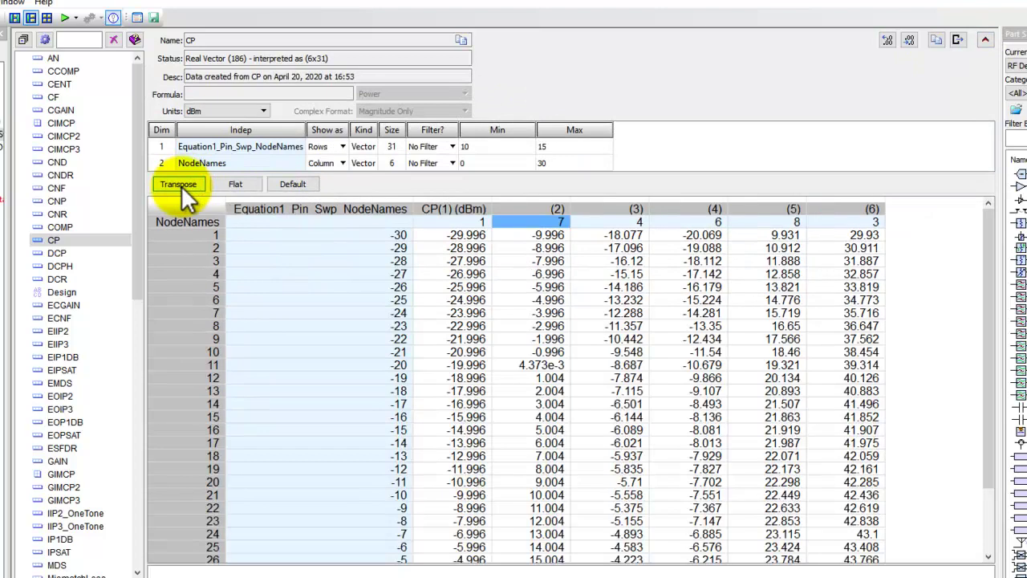
{"action": "left_click", "coordinate": [412, 207]}
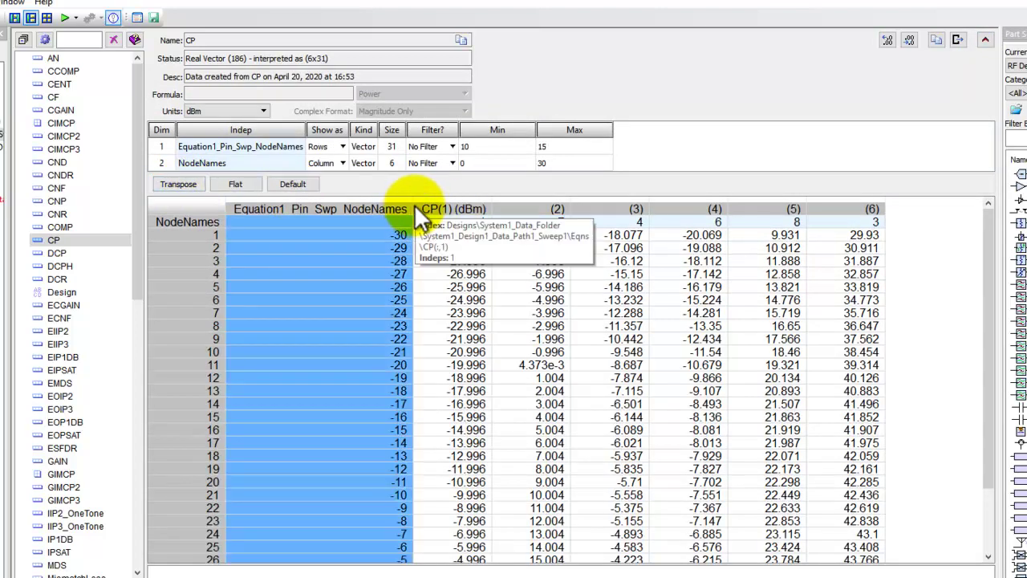
{"action": "left_click_drag", "start_coordinate": [410, 199], "coordinate": [307, 207]}
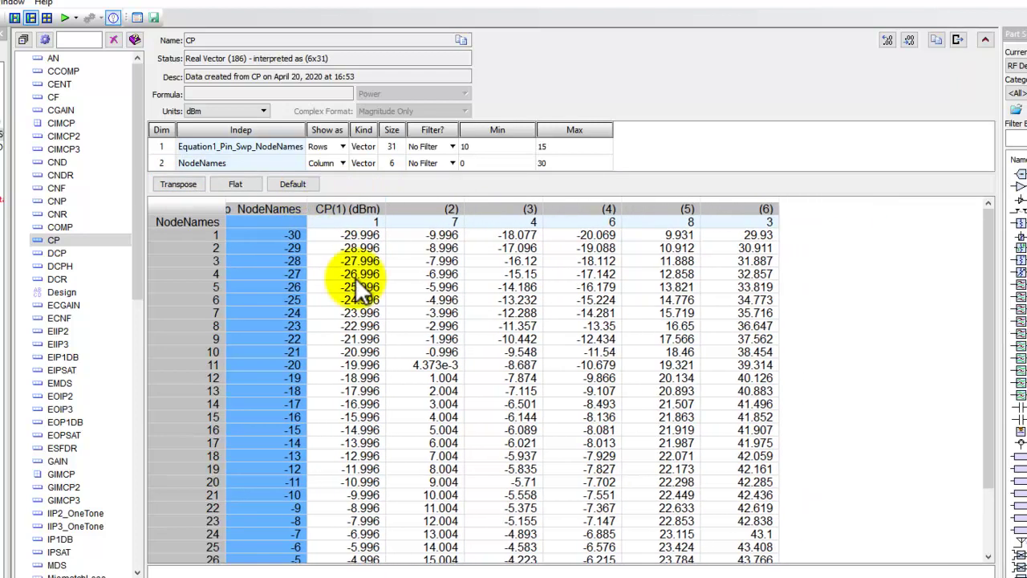
Step: Try the flat layout for the CP table and restore its default layout
{"action": "left_click", "coordinate": [234, 183]}
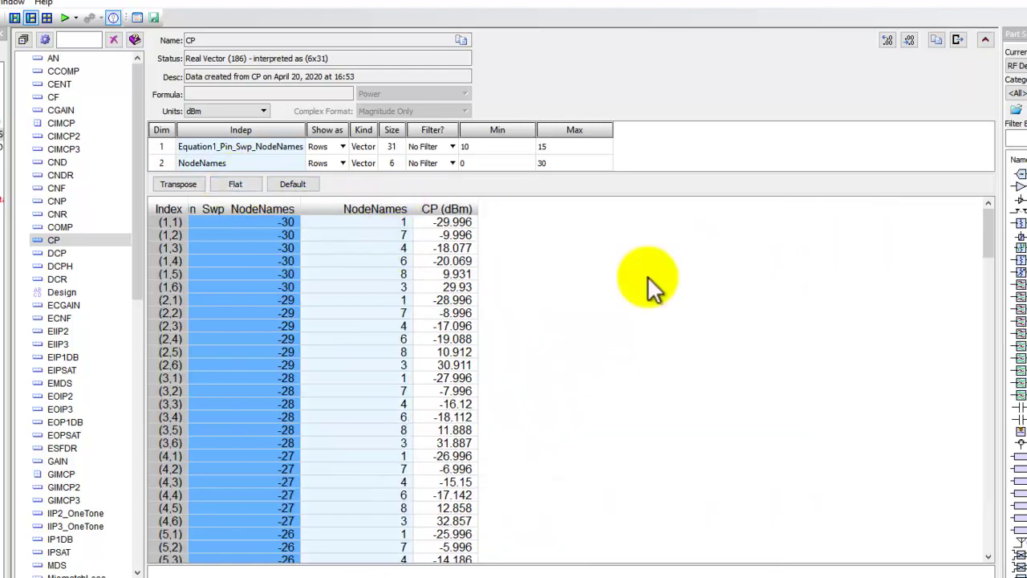
{"action": "left_click_drag", "start_coordinate": [990, 230], "coordinate": [979, 187]}
{"action": "left_click", "coordinate": [293, 183]}
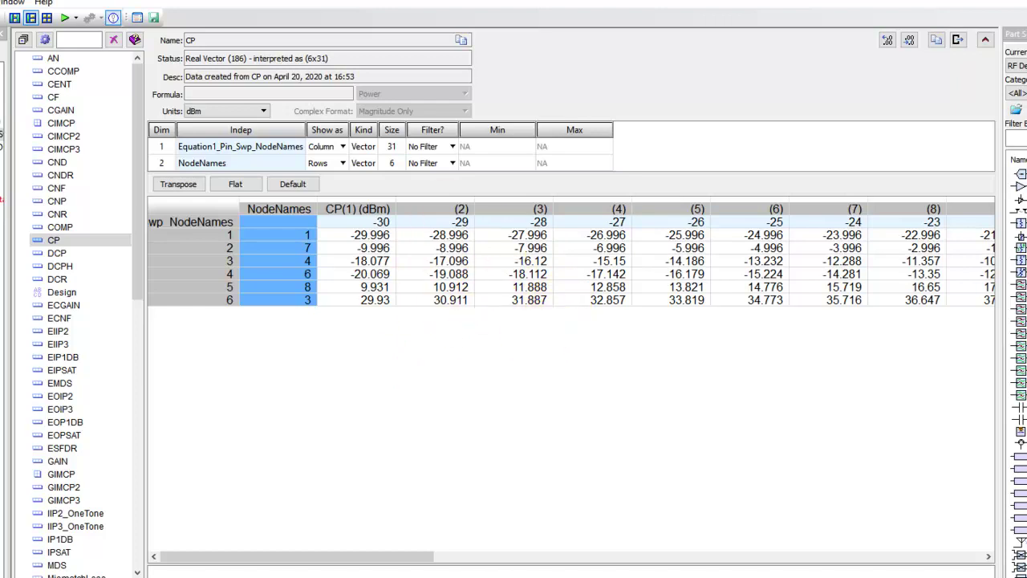
{"action": "left_click_drag", "start_coordinate": [428, 555], "coordinate": [244, 545]}
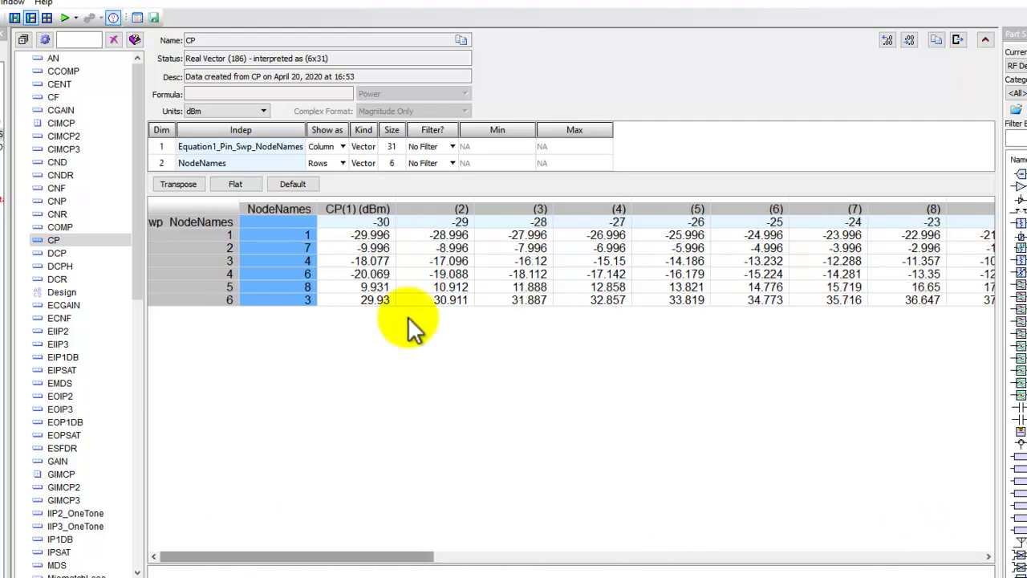
Step: Apply an index filter from 1 to 10 to the Equation1_Pin_Swp_NodeNames dimension of CP
{"action": "left_click", "coordinate": [448, 149]}
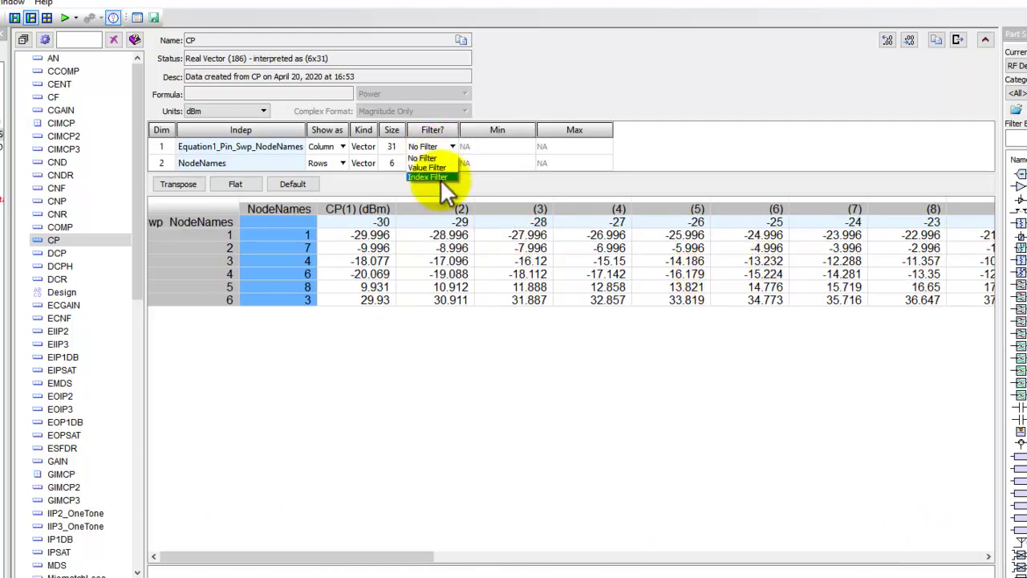
{"action": "left_click", "coordinate": [436, 175]}
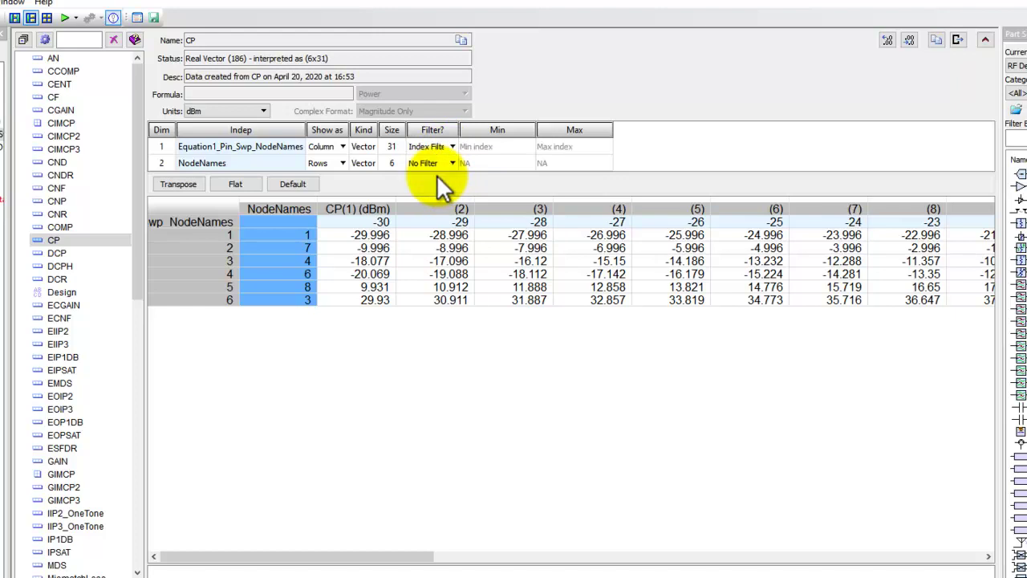
{"action": "left_click", "coordinate": [482, 149]}
{"action": "type", "text": "1"}
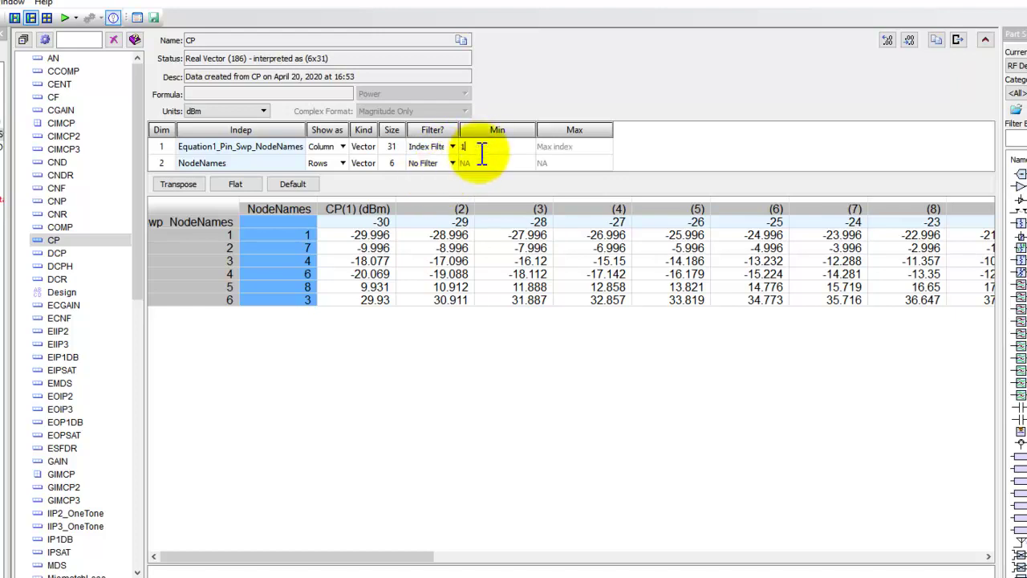
{"action": "left_click", "coordinate": [578, 147]}
{"action": "type", "text": "10"}
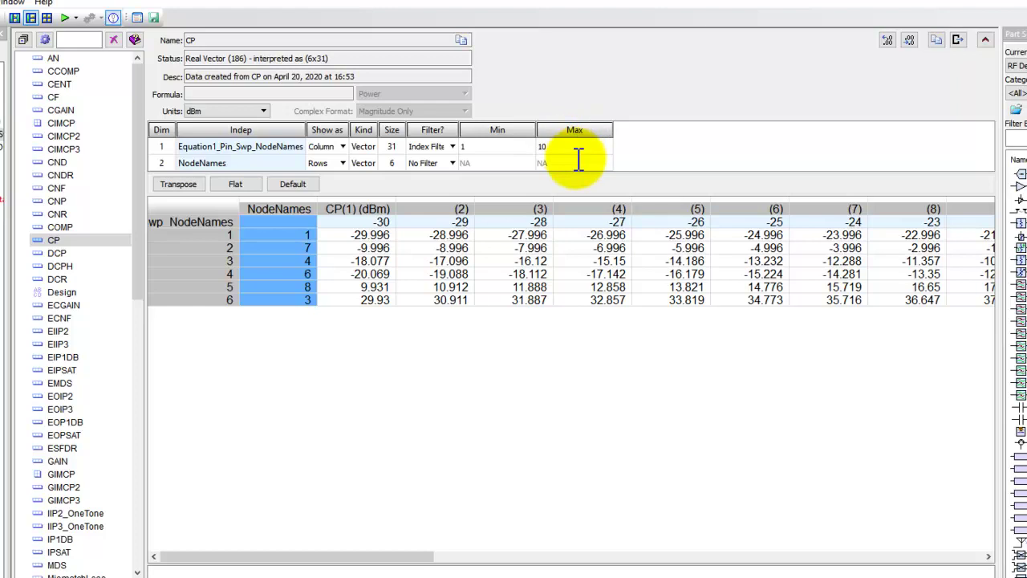
{"action": "key", "text": "Return"}
{"action": "left_click_drag", "start_coordinate": [695, 562], "coordinate": [818, 562]}
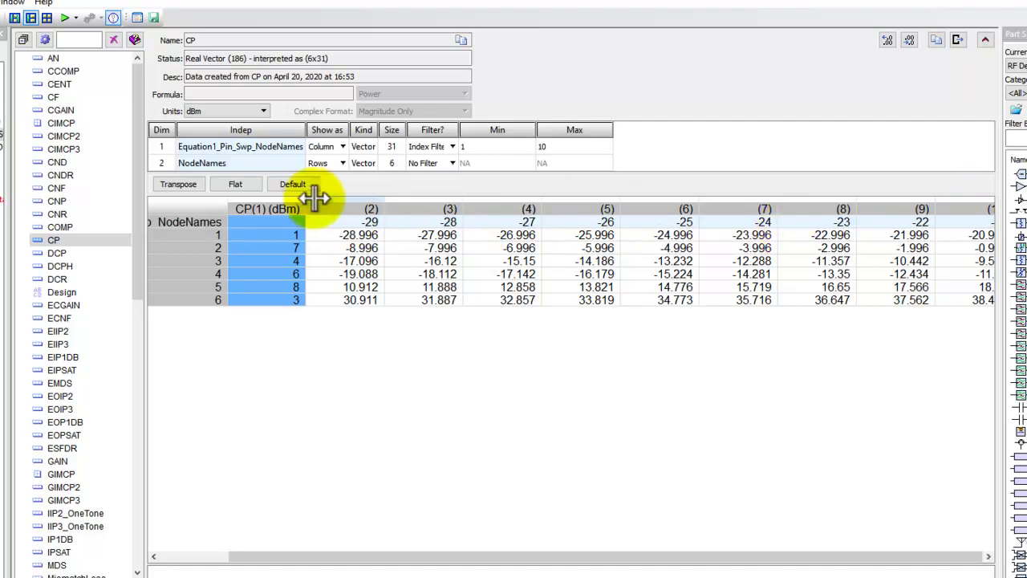
Step: Set the index filter's minimum to 5 and select the first sweep value in the filtered CP table
{"action": "left_click", "coordinate": [482, 147]}
{"action": "type", "text": "5"}
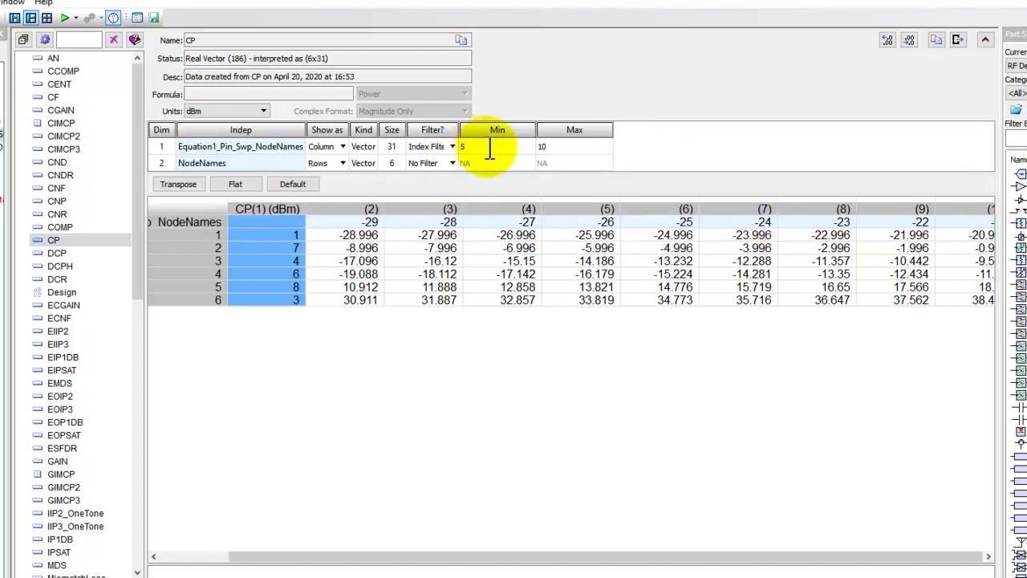
{"action": "left_click", "coordinate": [570, 153]}
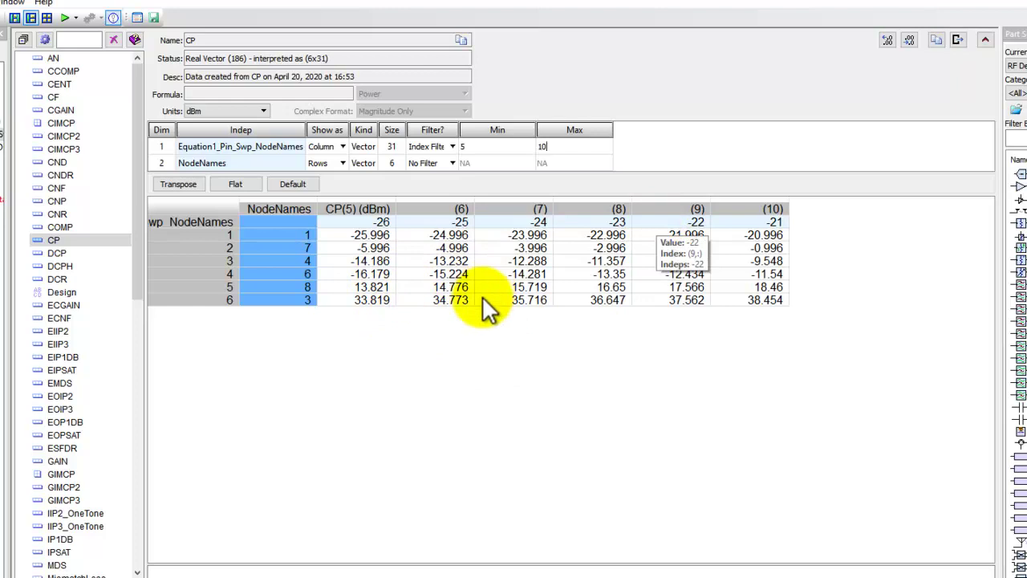
{"action": "left_click", "coordinate": [377, 222]}
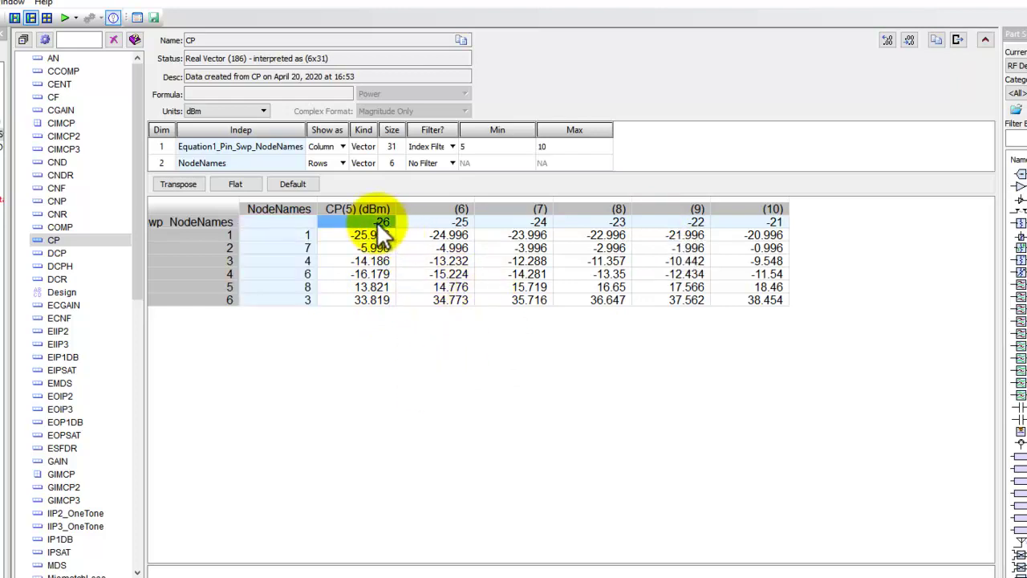
Step: Select all values of the filtered CP table and open the export options for the CP variable
{"action": "left_click", "coordinate": [738, 297], "text": "shift"}
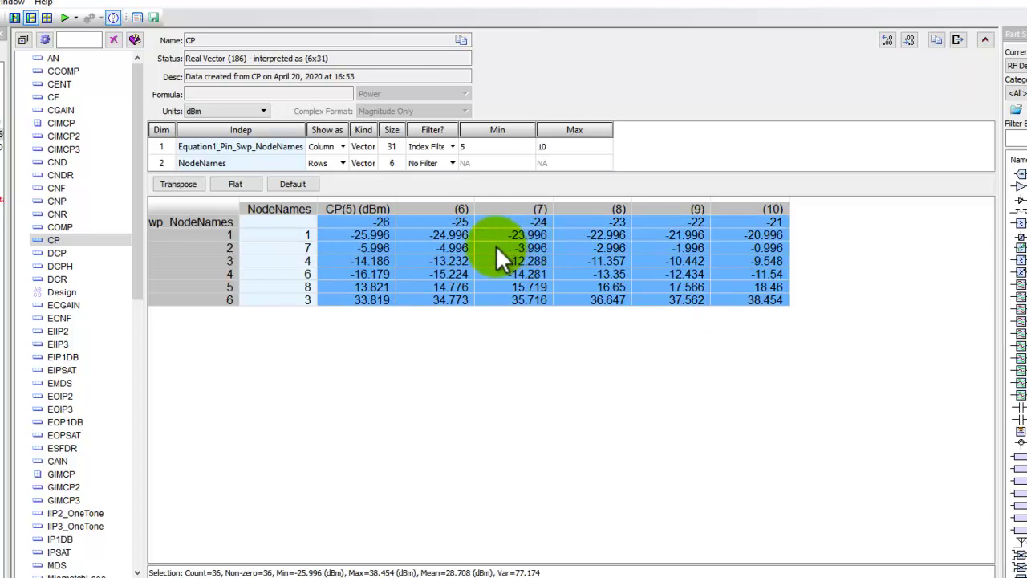
{"action": "mouse_move", "coordinate": [597, 268]}
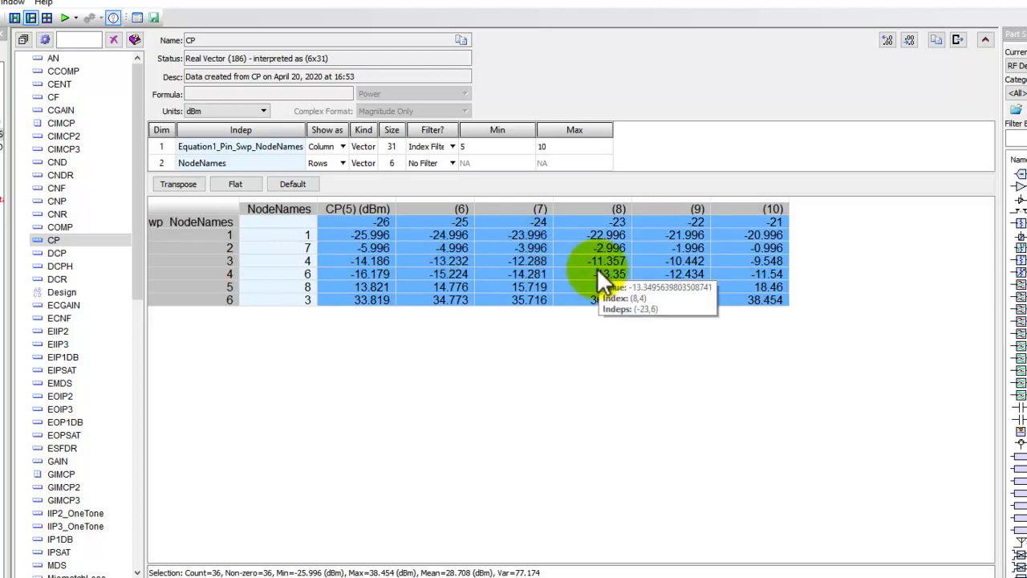
{"action": "right_click", "coordinate": [52, 239]}
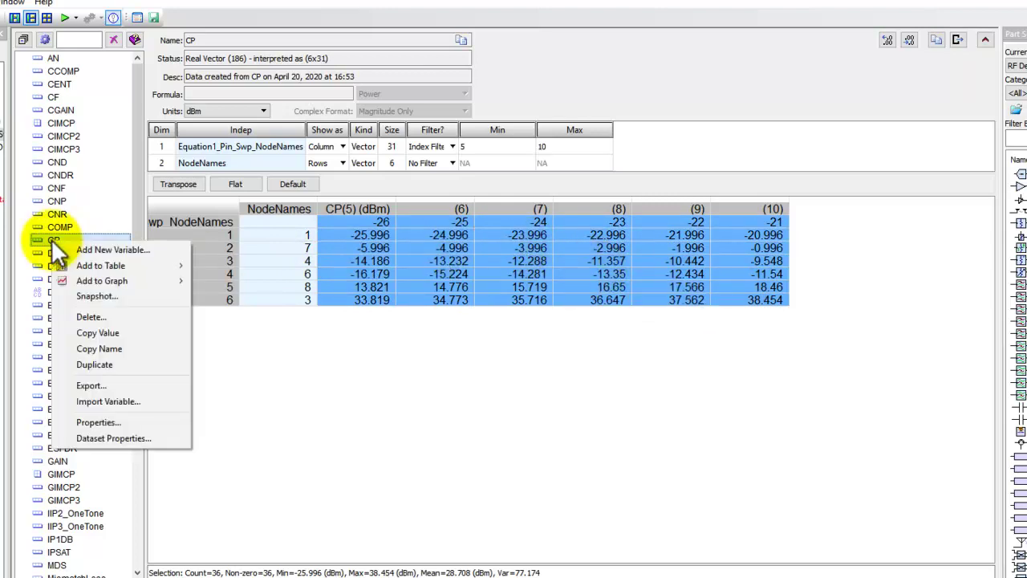
{"action": "left_click", "coordinate": [97, 385]}
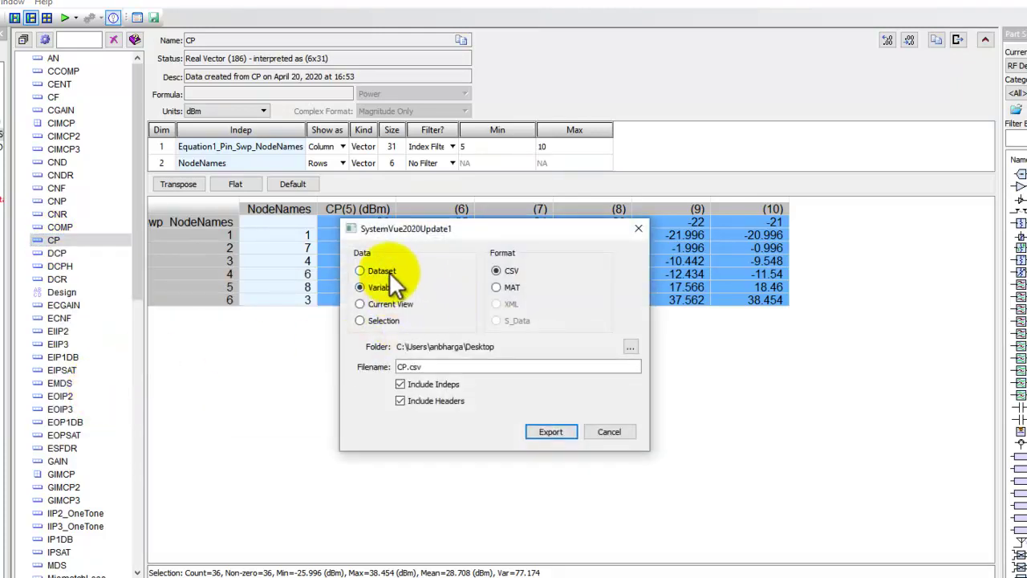
Step: Export only the selection in CSV format as CP.csv to the Desktop folder, including indeps and headers
{"action": "left_click_drag", "start_coordinate": [452, 230], "coordinate": [347, 198]}
{"action": "left_click", "coordinate": [266, 239]}
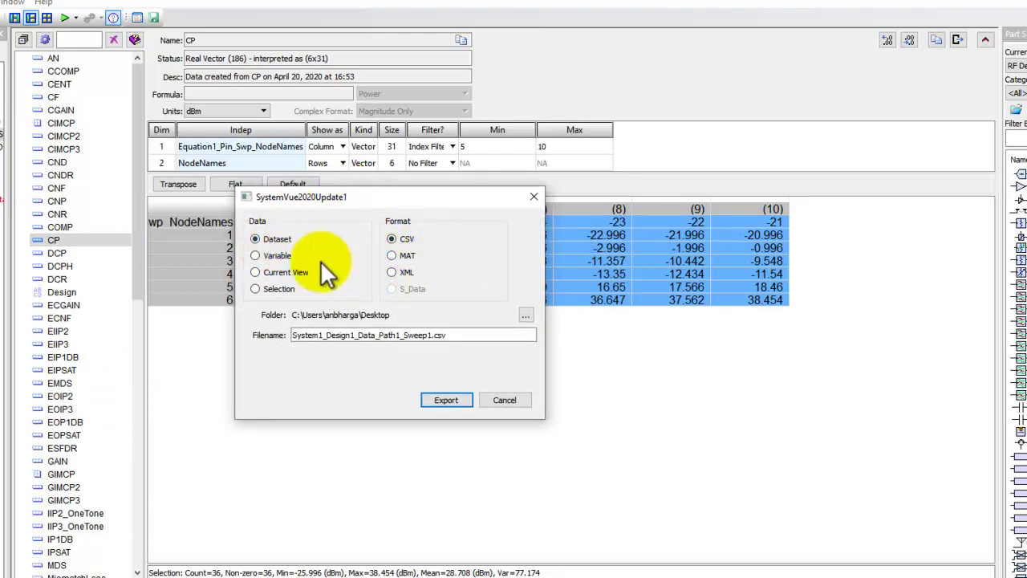
{"action": "left_click", "coordinate": [281, 256]}
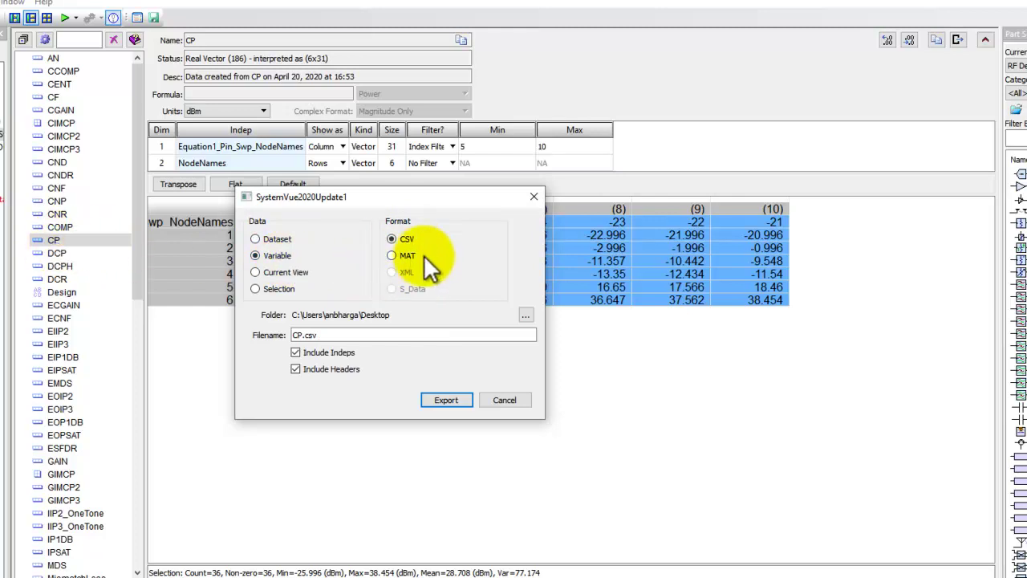
{"action": "left_click", "coordinate": [262, 290]}
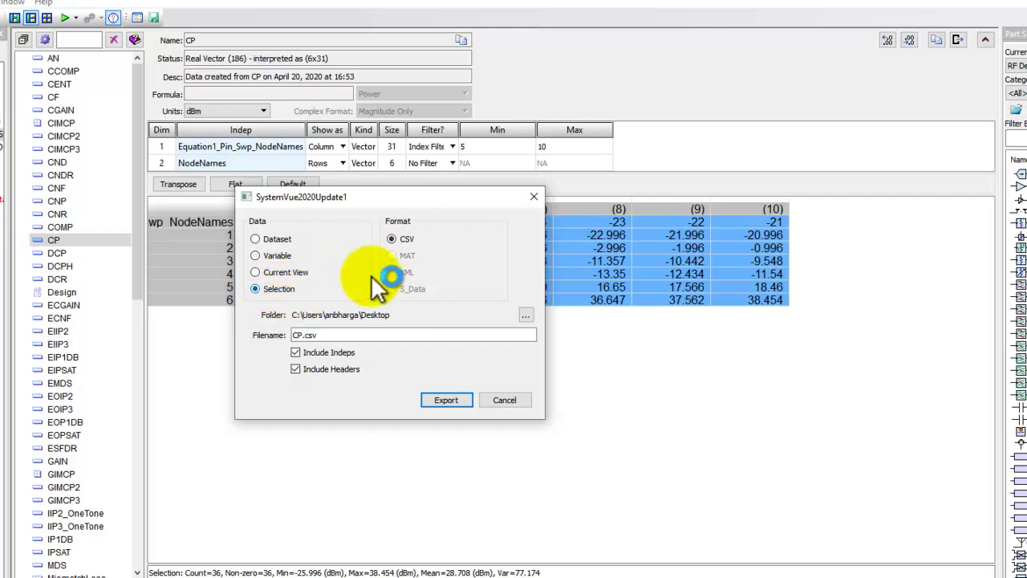
{"action": "left_click_drag", "start_coordinate": [482, 199], "coordinate": [432, 200]}
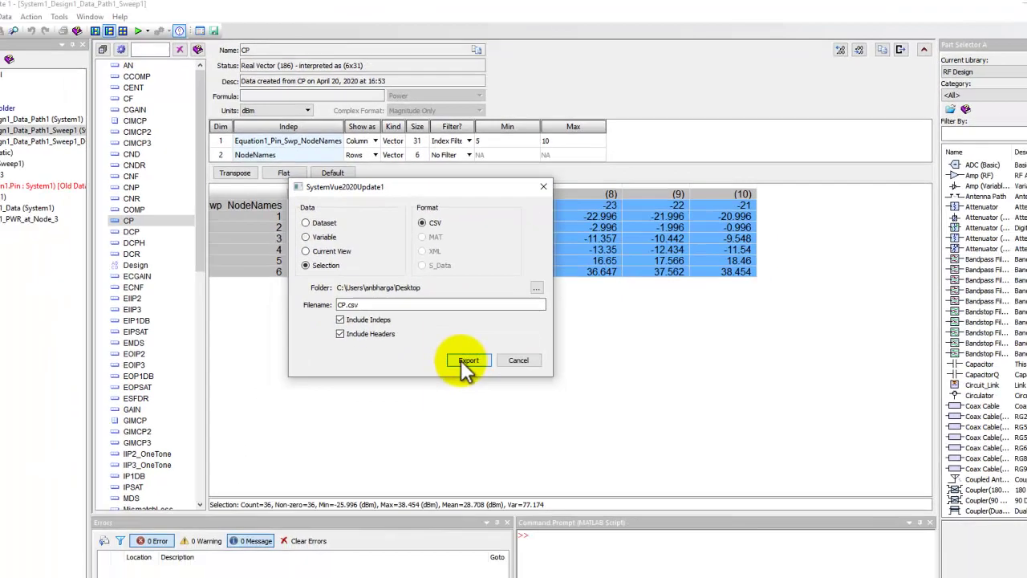
{"action": "left_click", "coordinate": [452, 403]}
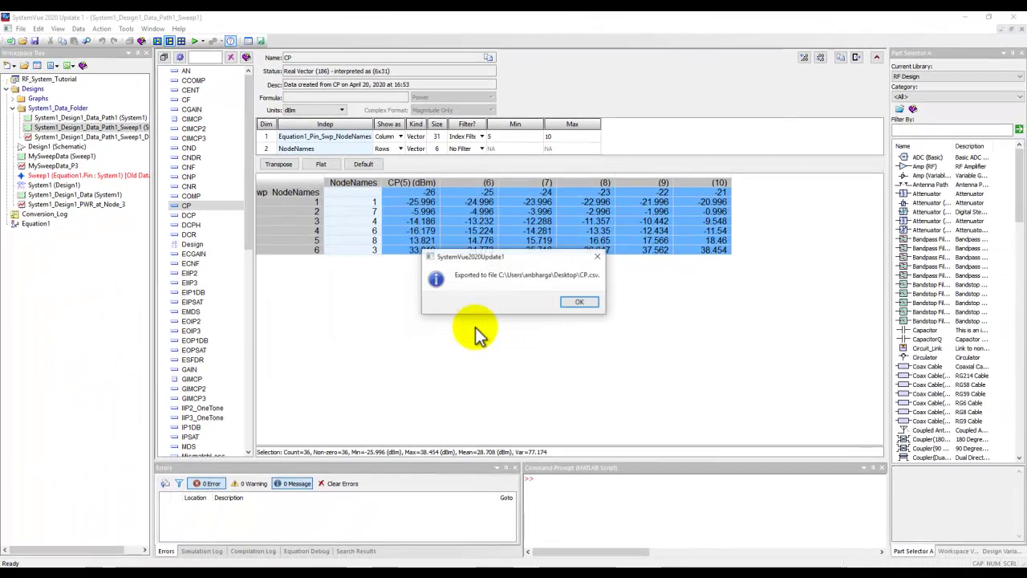
{"action": "left_click", "coordinate": [573, 300]}
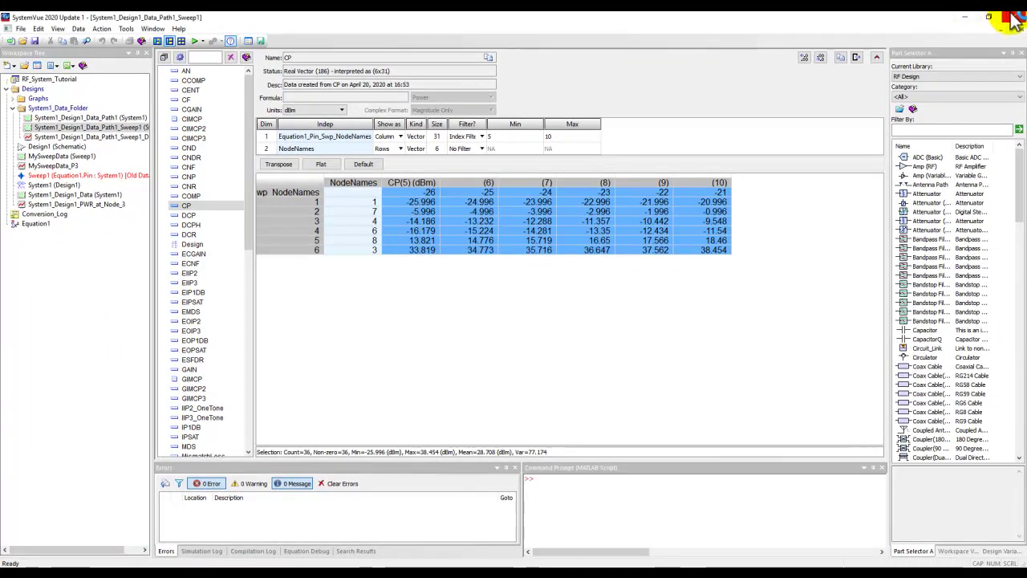
Step: Open the exported CP.csv from the desktop in Excel to check its contents, and minimize Excel
{"action": "left_click", "coordinate": [963, 18]}
{"action": "left_click", "coordinate": [965, 18]}
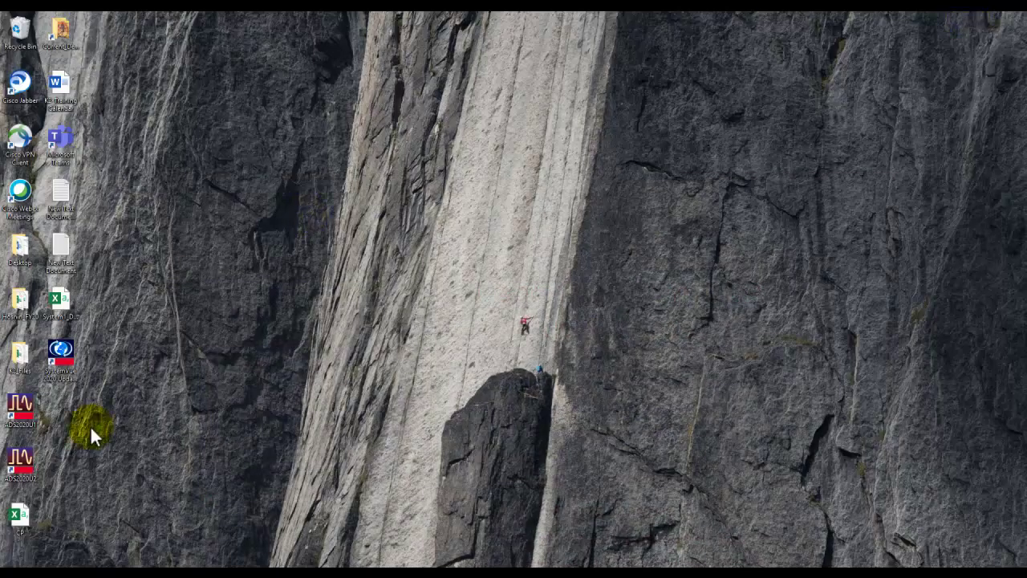
{"action": "double_click", "coordinate": [22, 518]}
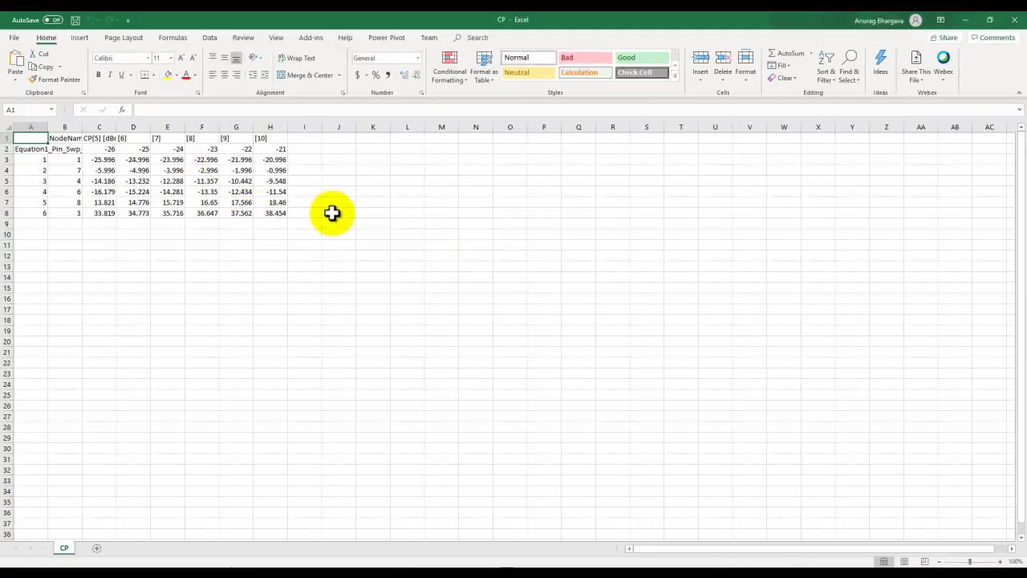
{"action": "left_click", "coordinate": [964, 22]}
Step: Switch back to SystemVue and export the CP variable in MAT format as CP.mat to the Desktop folder
{"action": "left_click", "coordinate": [429, 575]}
{"action": "left_click", "coordinate": [186, 208]}
{"action": "right_click", "coordinate": [186, 211]}
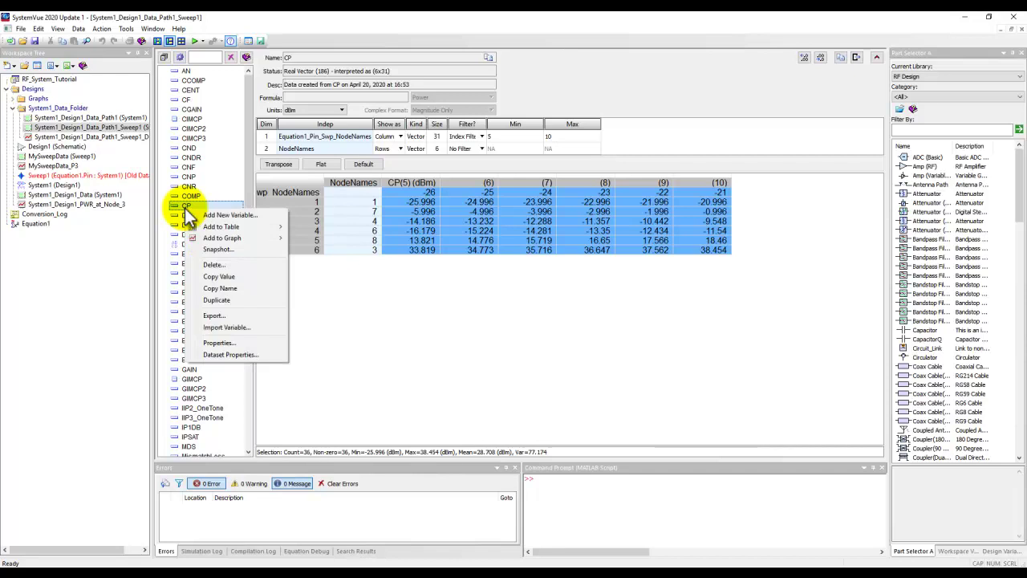
{"action": "left_click", "coordinate": [226, 317]}
{"action": "left_click", "coordinate": [523, 241]}
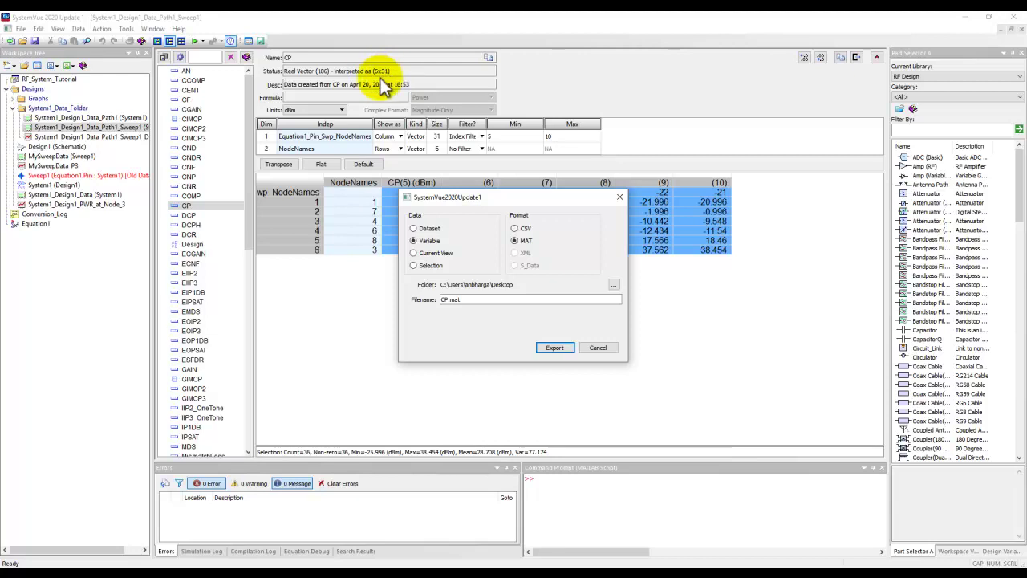
{"action": "left_click", "coordinate": [556, 348]}
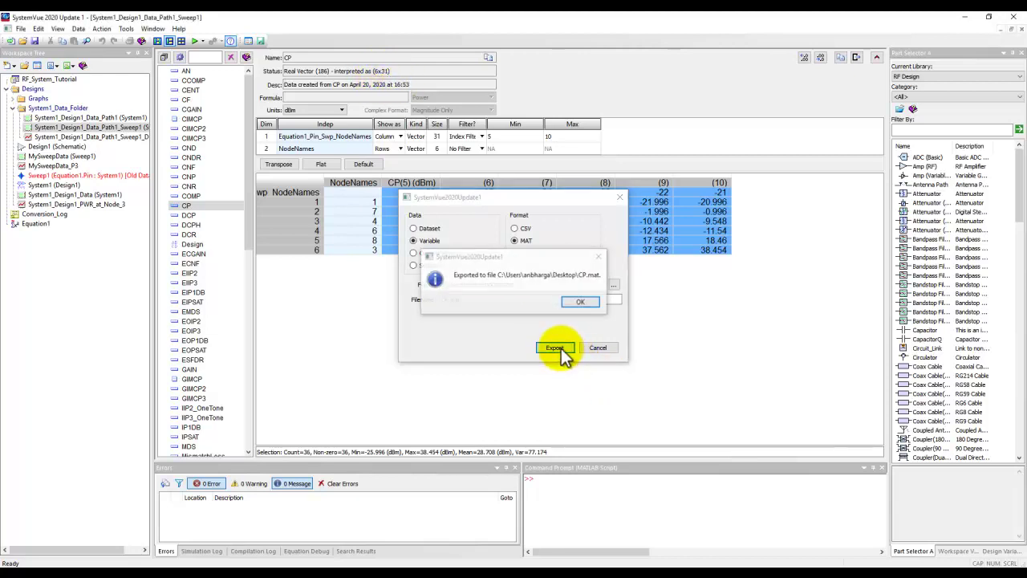
{"action": "left_click", "coordinate": [584, 305]}
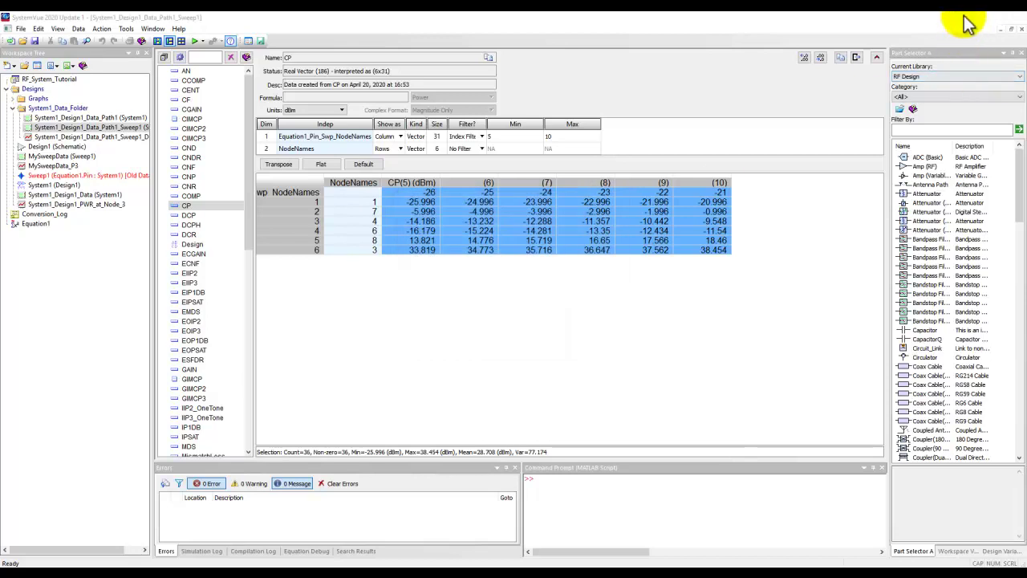
Step: Open CP.mat from the desktop in MATLAB and import all its variables into the workspace
{"action": "left_click", "coordinate": [965, 16]}
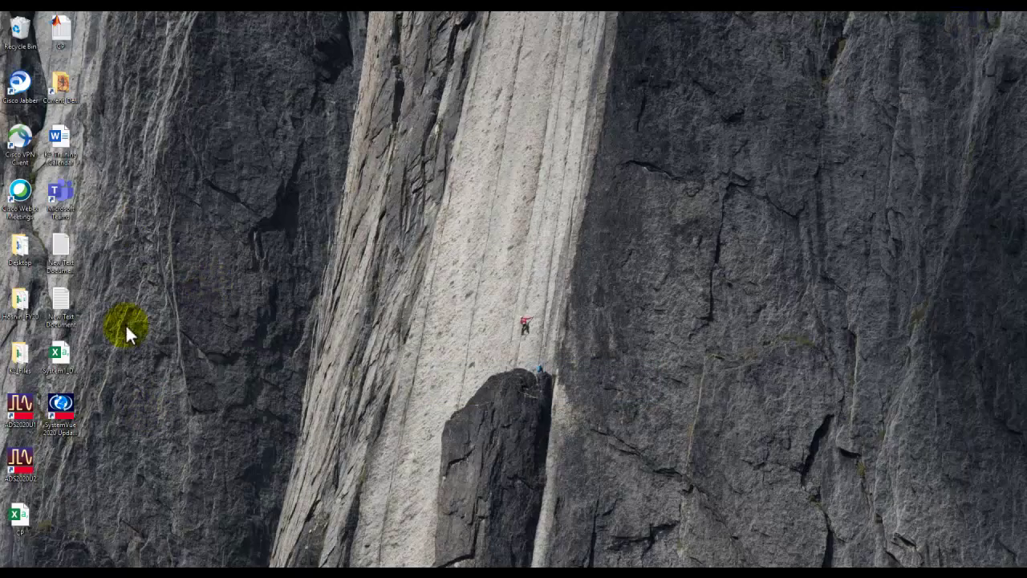
{"action": "double_click", "coordinate": [60, 34]}
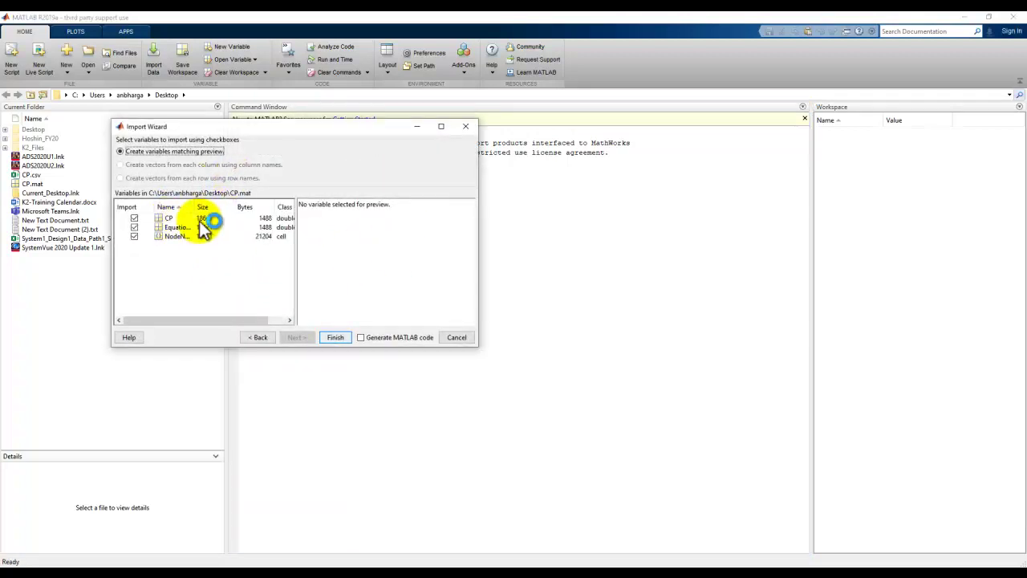
{"action": "left_click", "coordinate": [335, 338]}
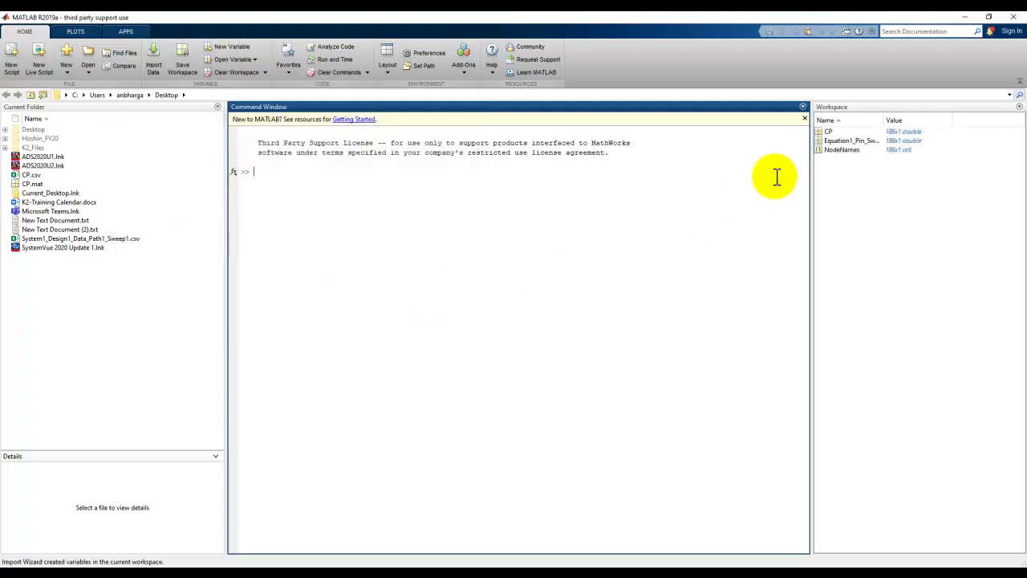
Step: View the imported CP data in MATLAB and plot it, and close the figure and MATLAB
{"action": "double_click", "coordinate": [830, 134]}
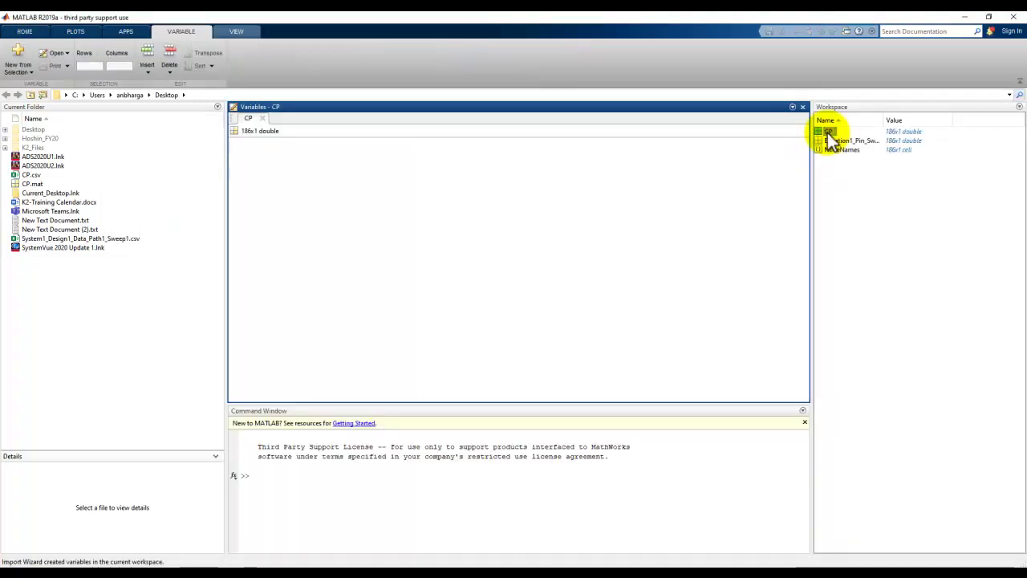
{"action": "right_click", "coordinate": [830, 131]}
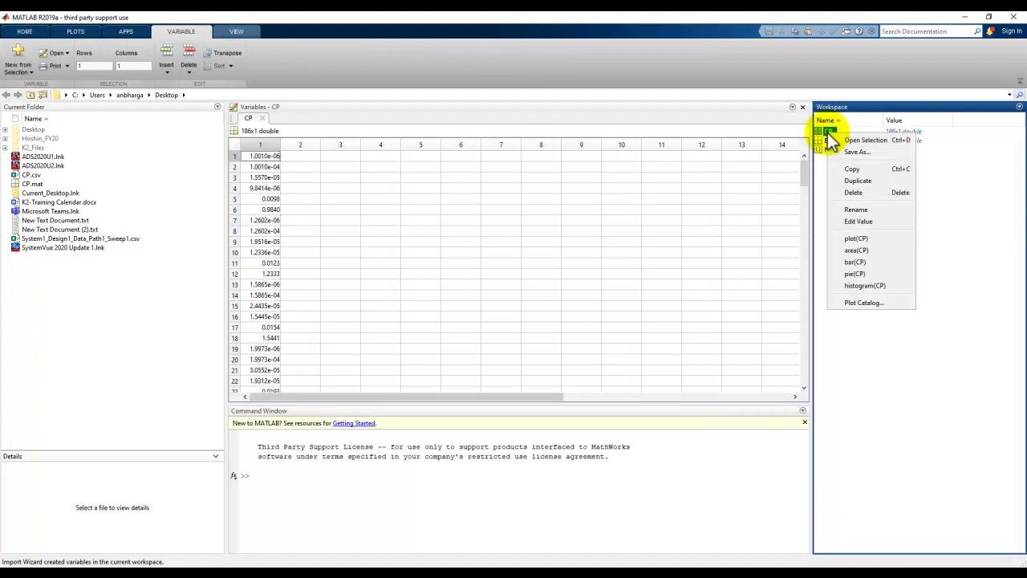
{"action": "left_click", "coordinate": [859, 238]}
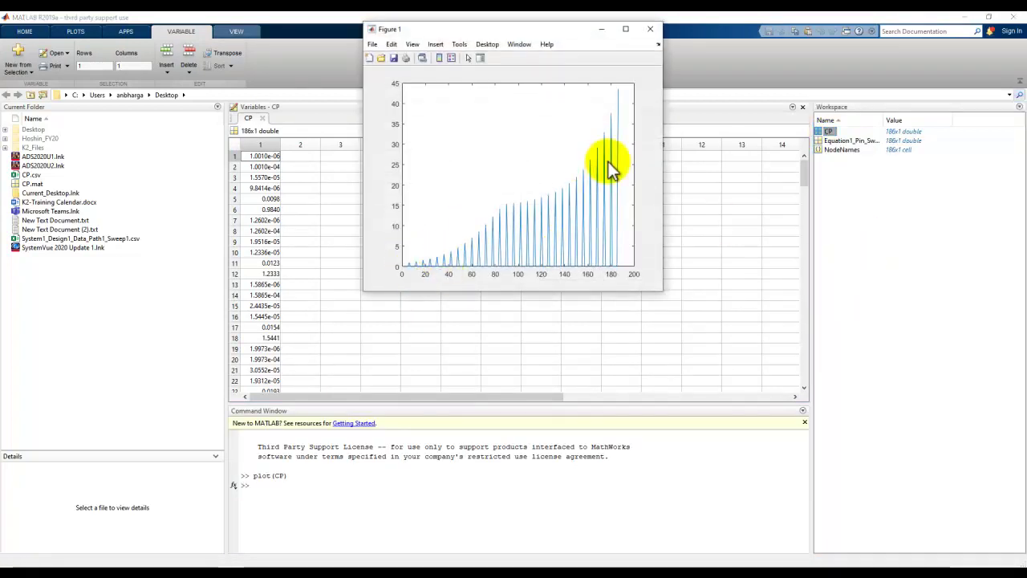
{"action": "left_click", "coordinate": [650, 30]}
{"action": "left_click", "coordinate": [1014, 18]}
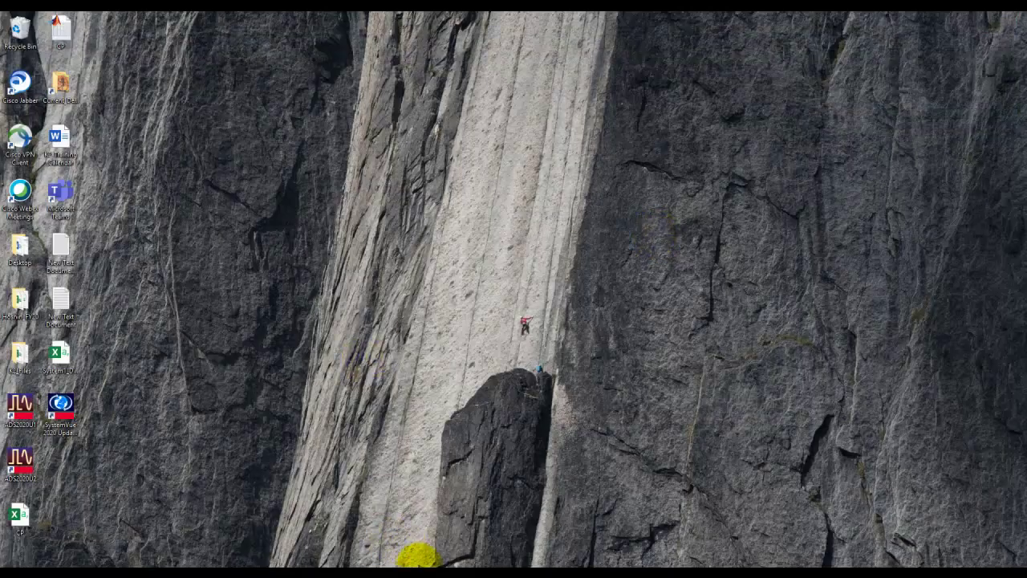
Step: Switch back to SystemVue and try W and uW as the display units of the CP values
{"action": "left_click", "coordinate": [413, 562]}
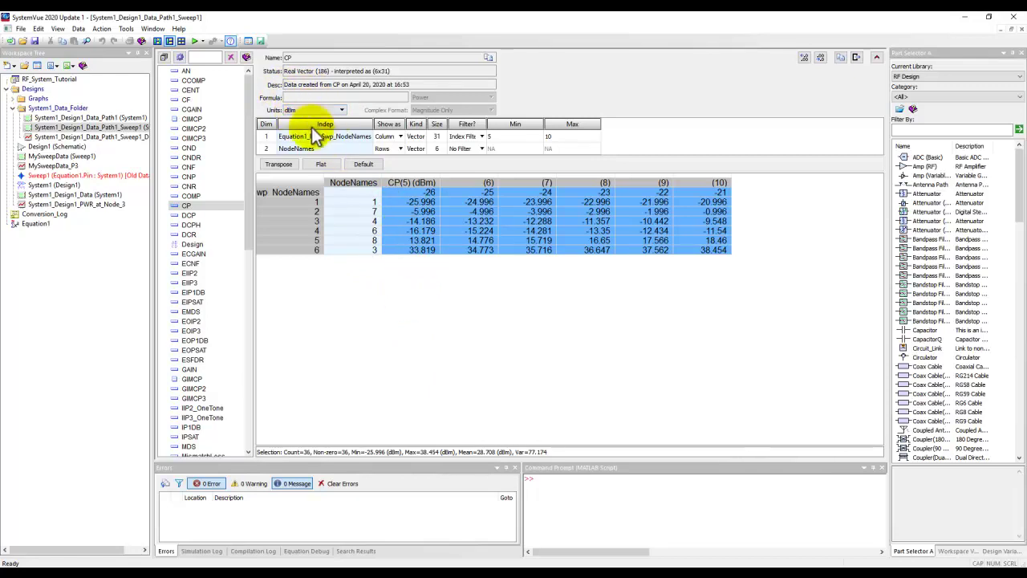
{"action": "left_click", "coordinate": [340, 110]}
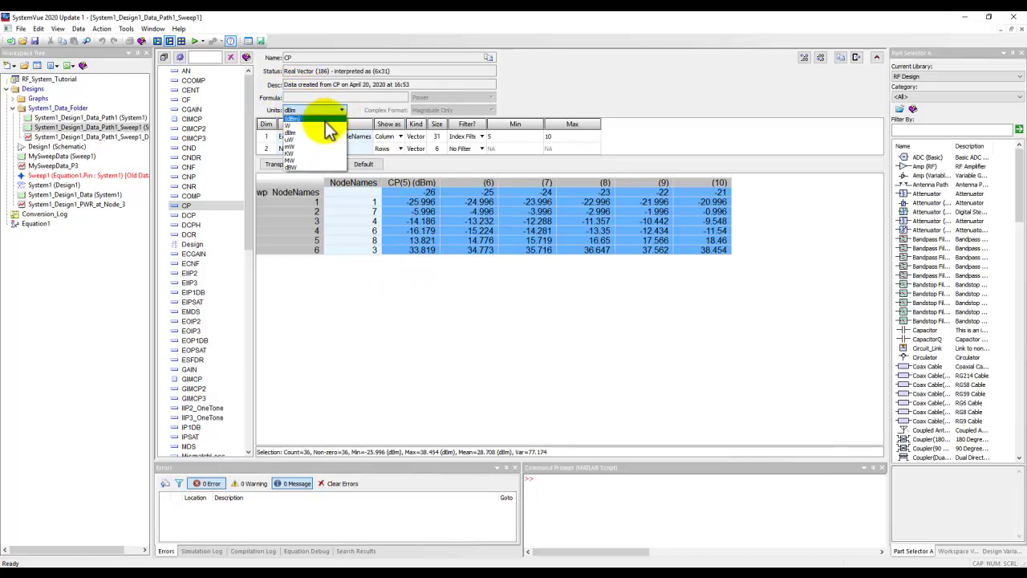
{"action": "left_click", "coordinate": [329, 133]}
{"action": "left_click", "coordinate": [475, 193]}
{"action": "left_click", "coordinate": [341, 110]}
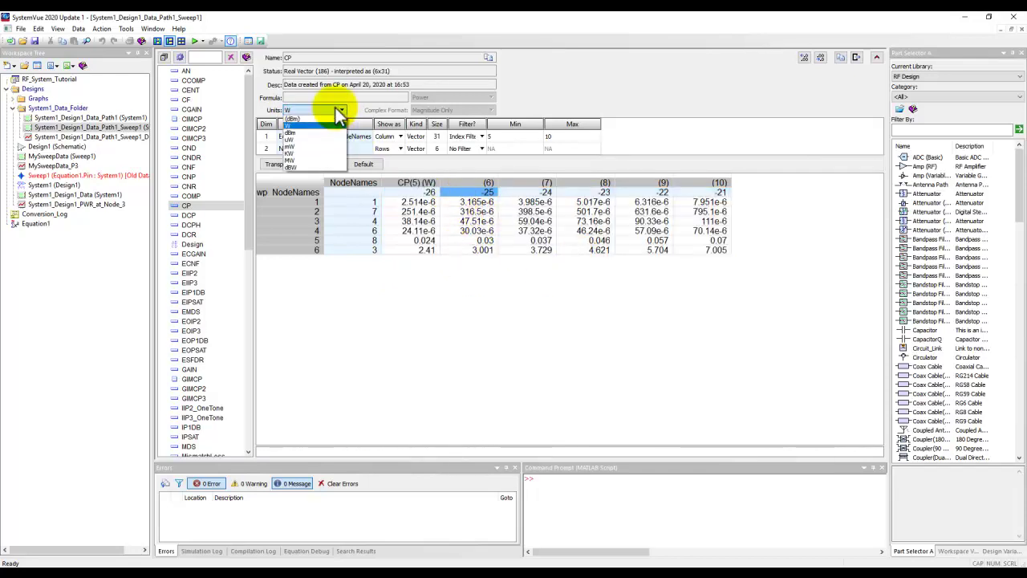
{"action": "left_click", "coordinate": [299, 145]}
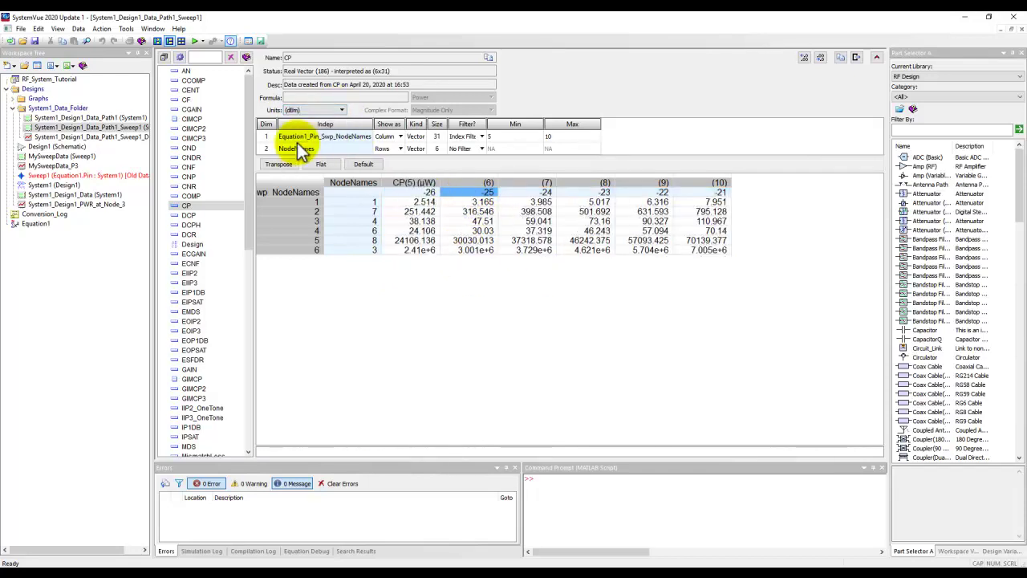